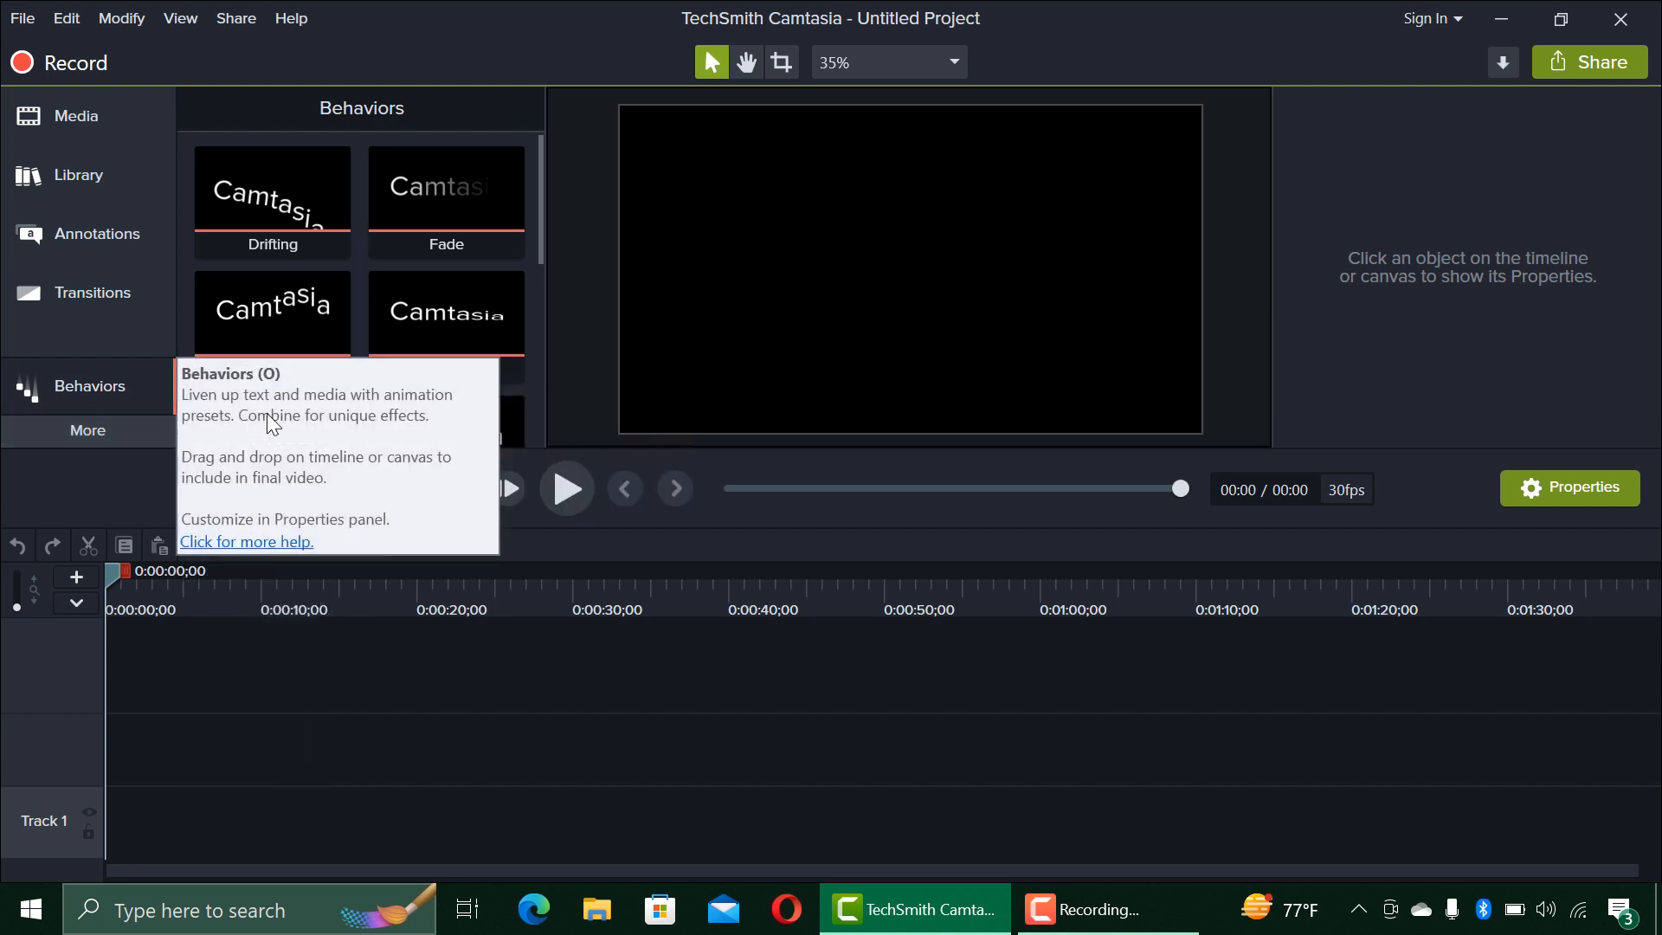
Import the video "Final edit premire" into the media bin and place it at the start of Track 2
click(126, 431)
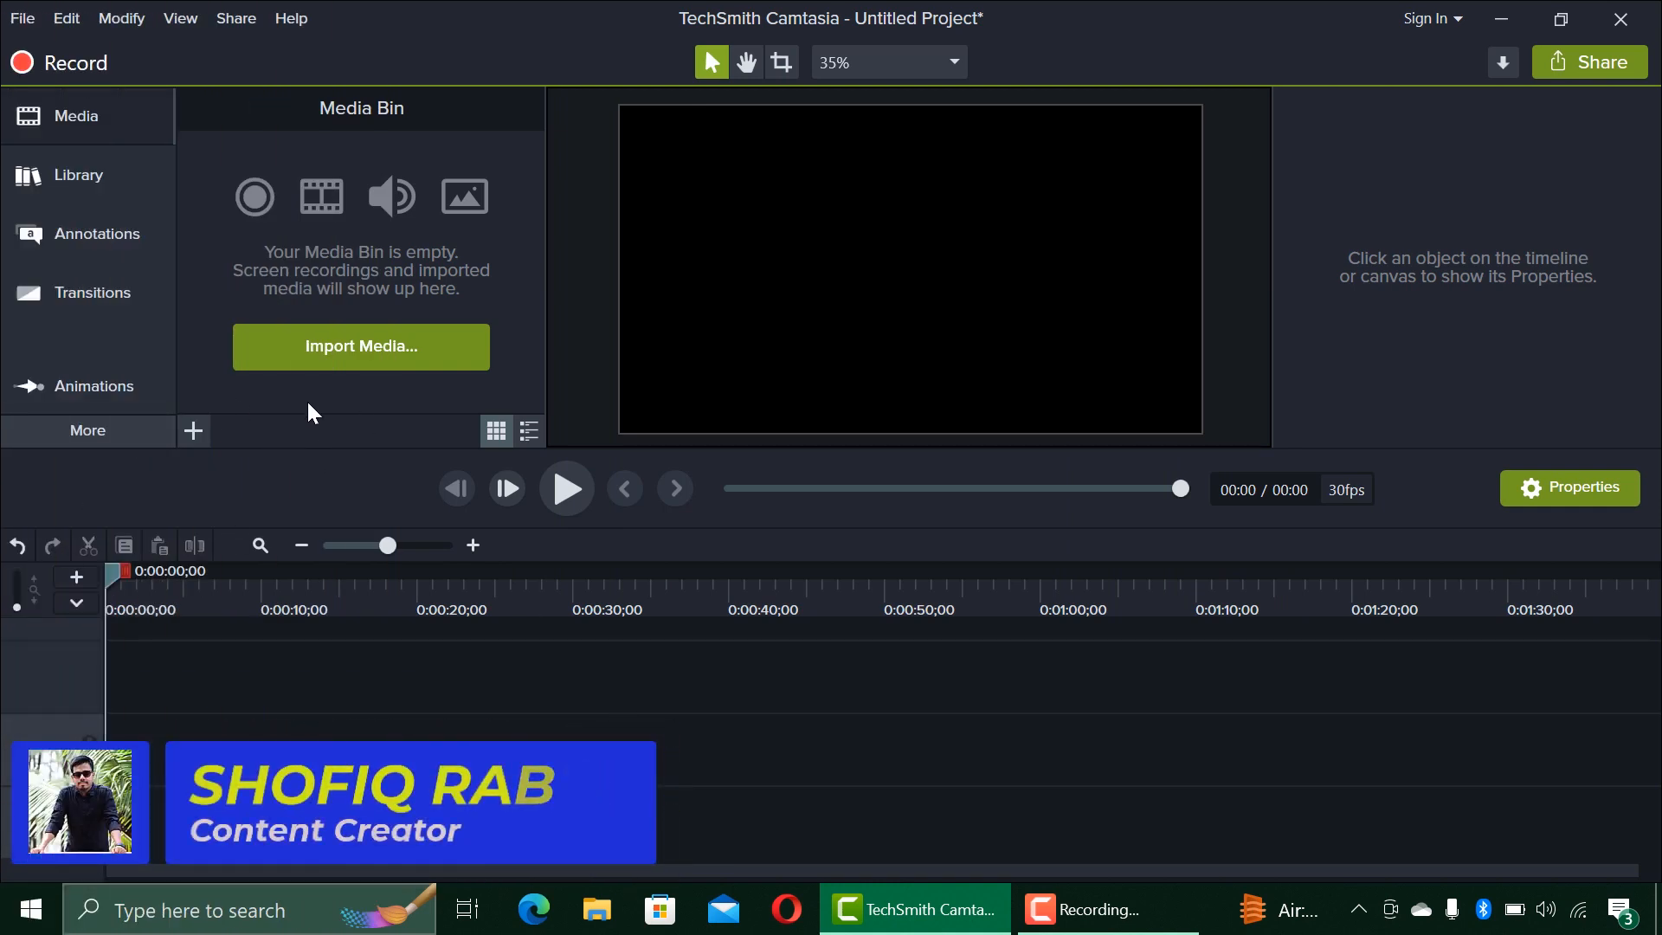
click(282, 358)
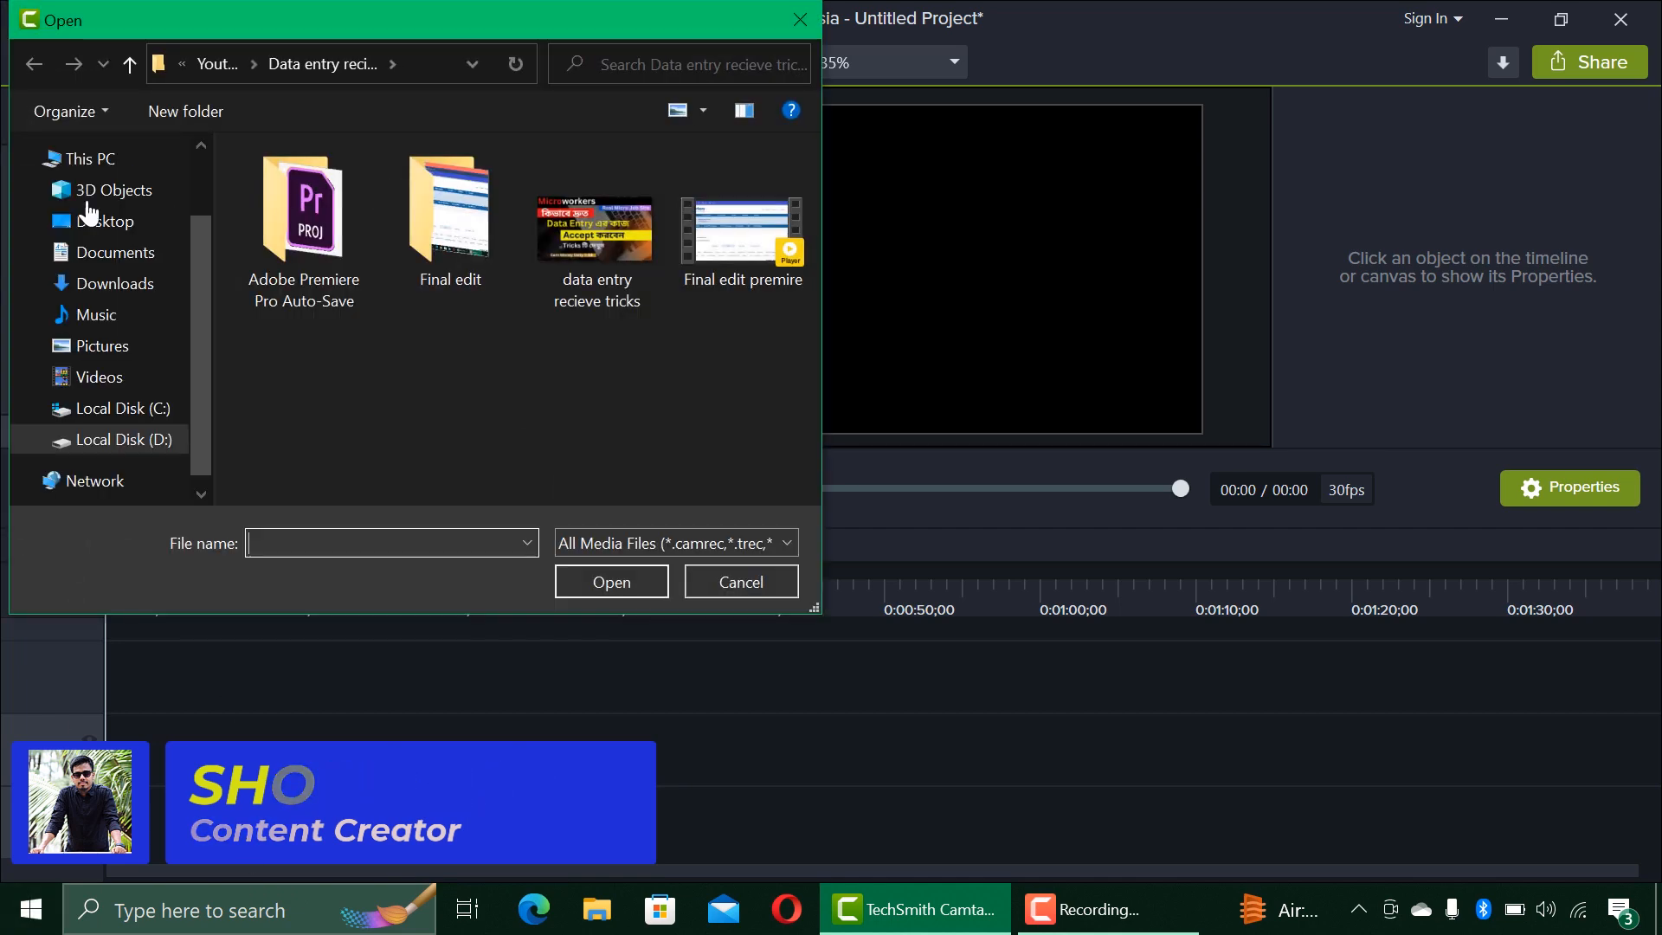
click(710, 270)
click(611, 582)
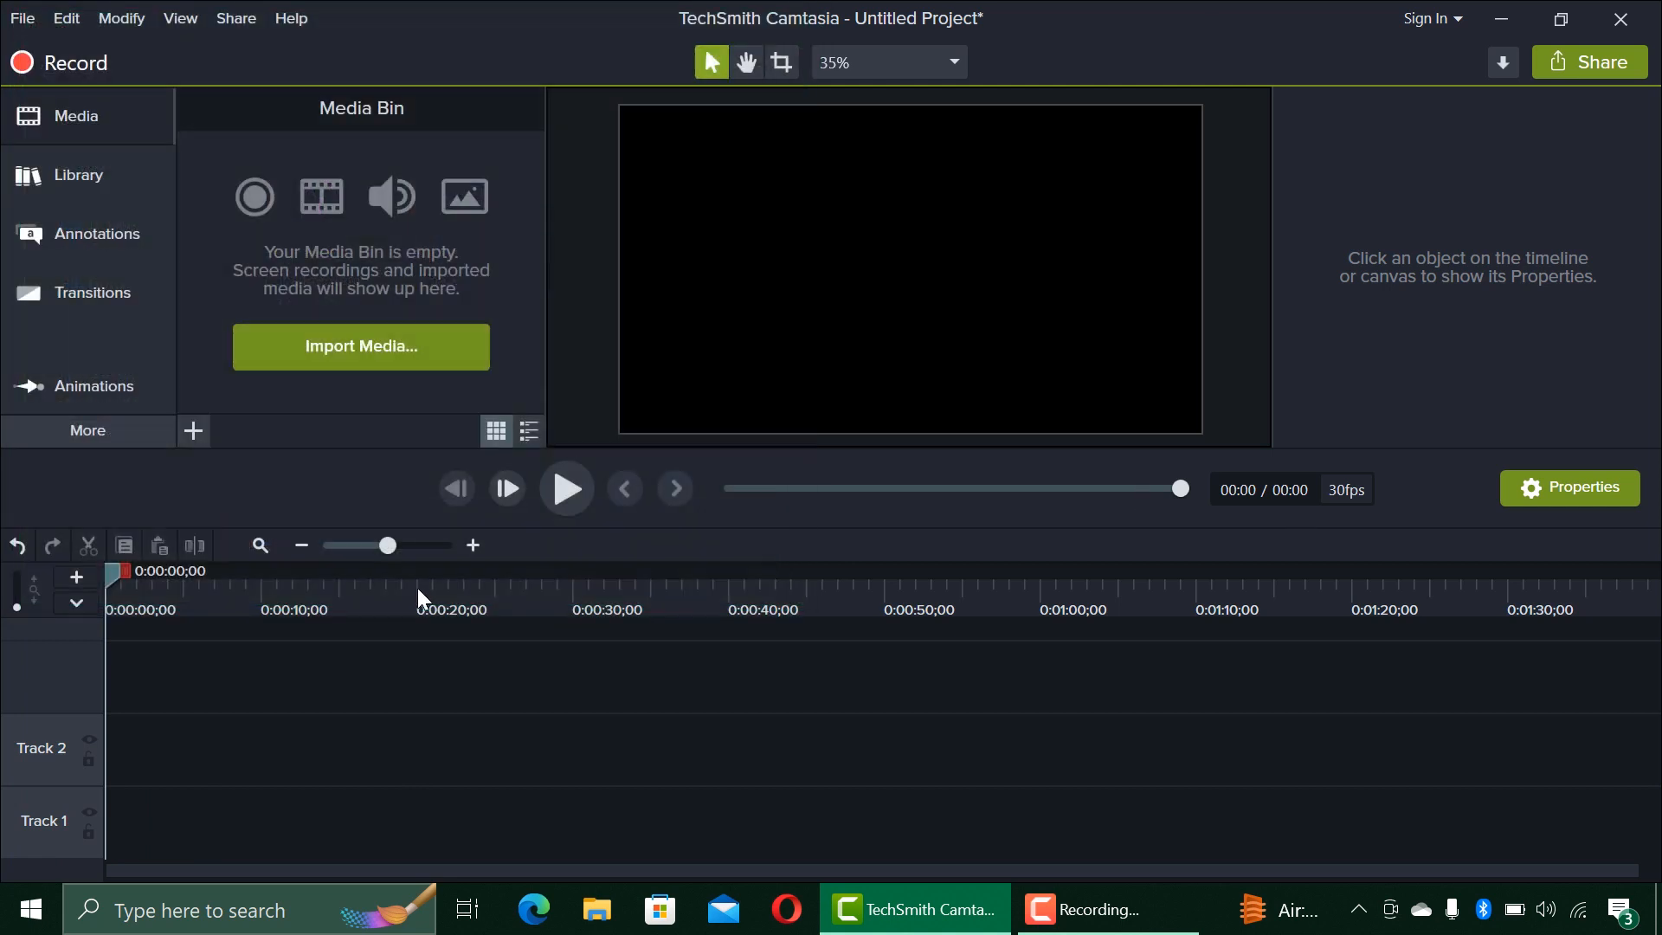
drag(270, 200, 71, 784)
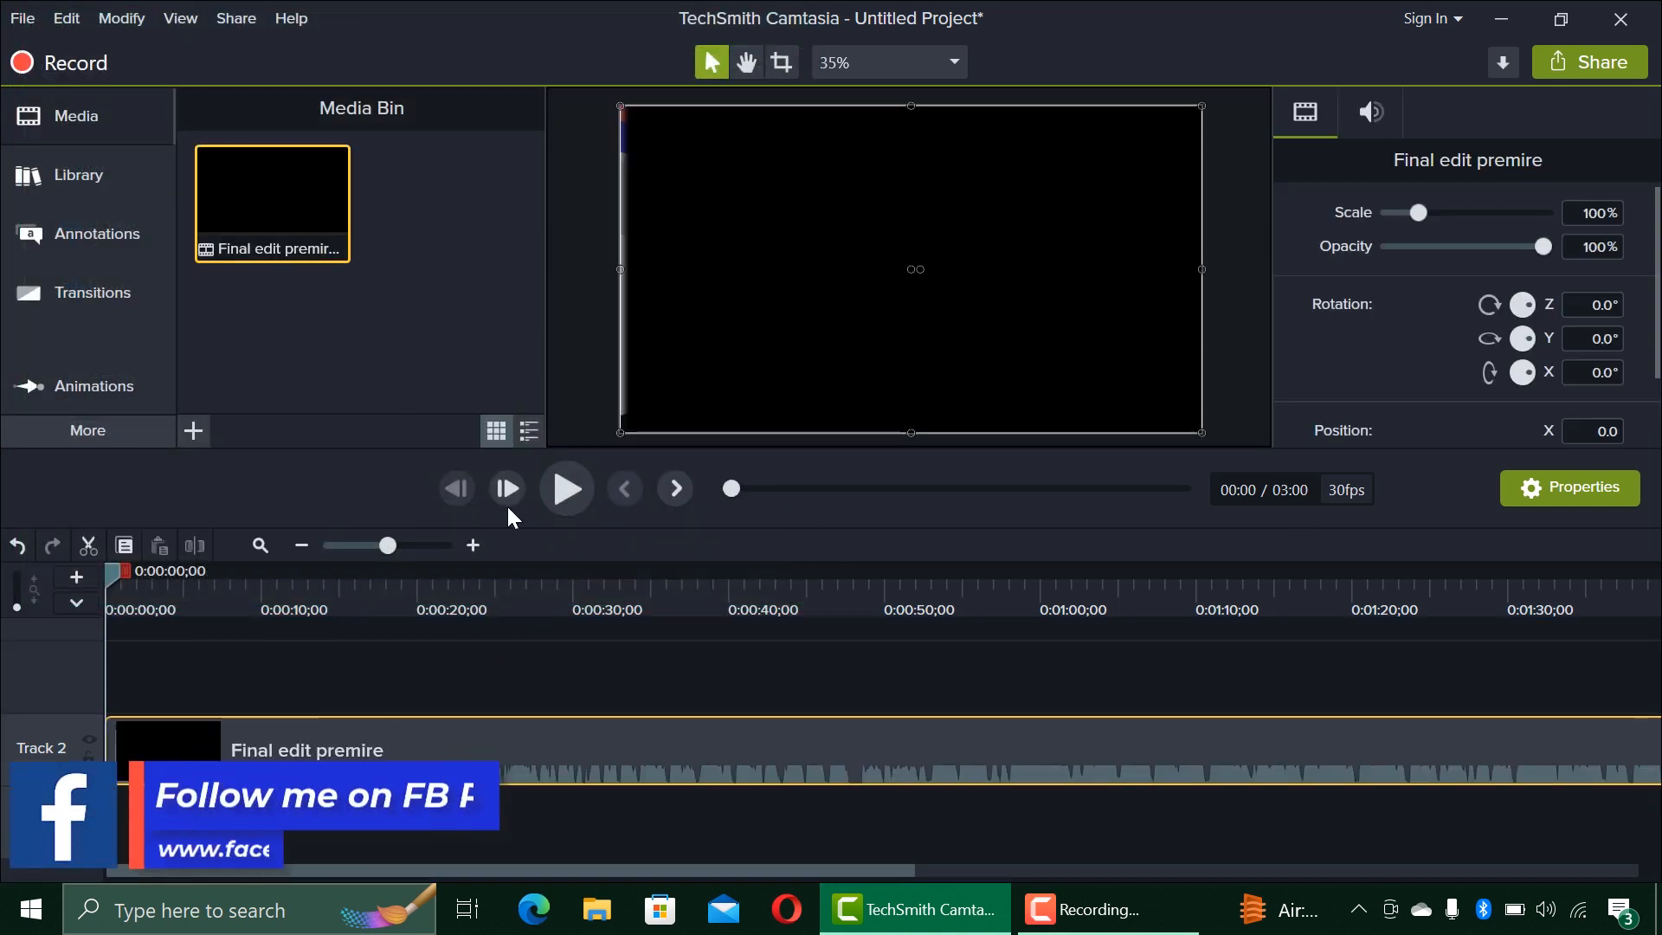
Preview the opening of the Track 2 clip and replay it from the beginning
click(568, 491)
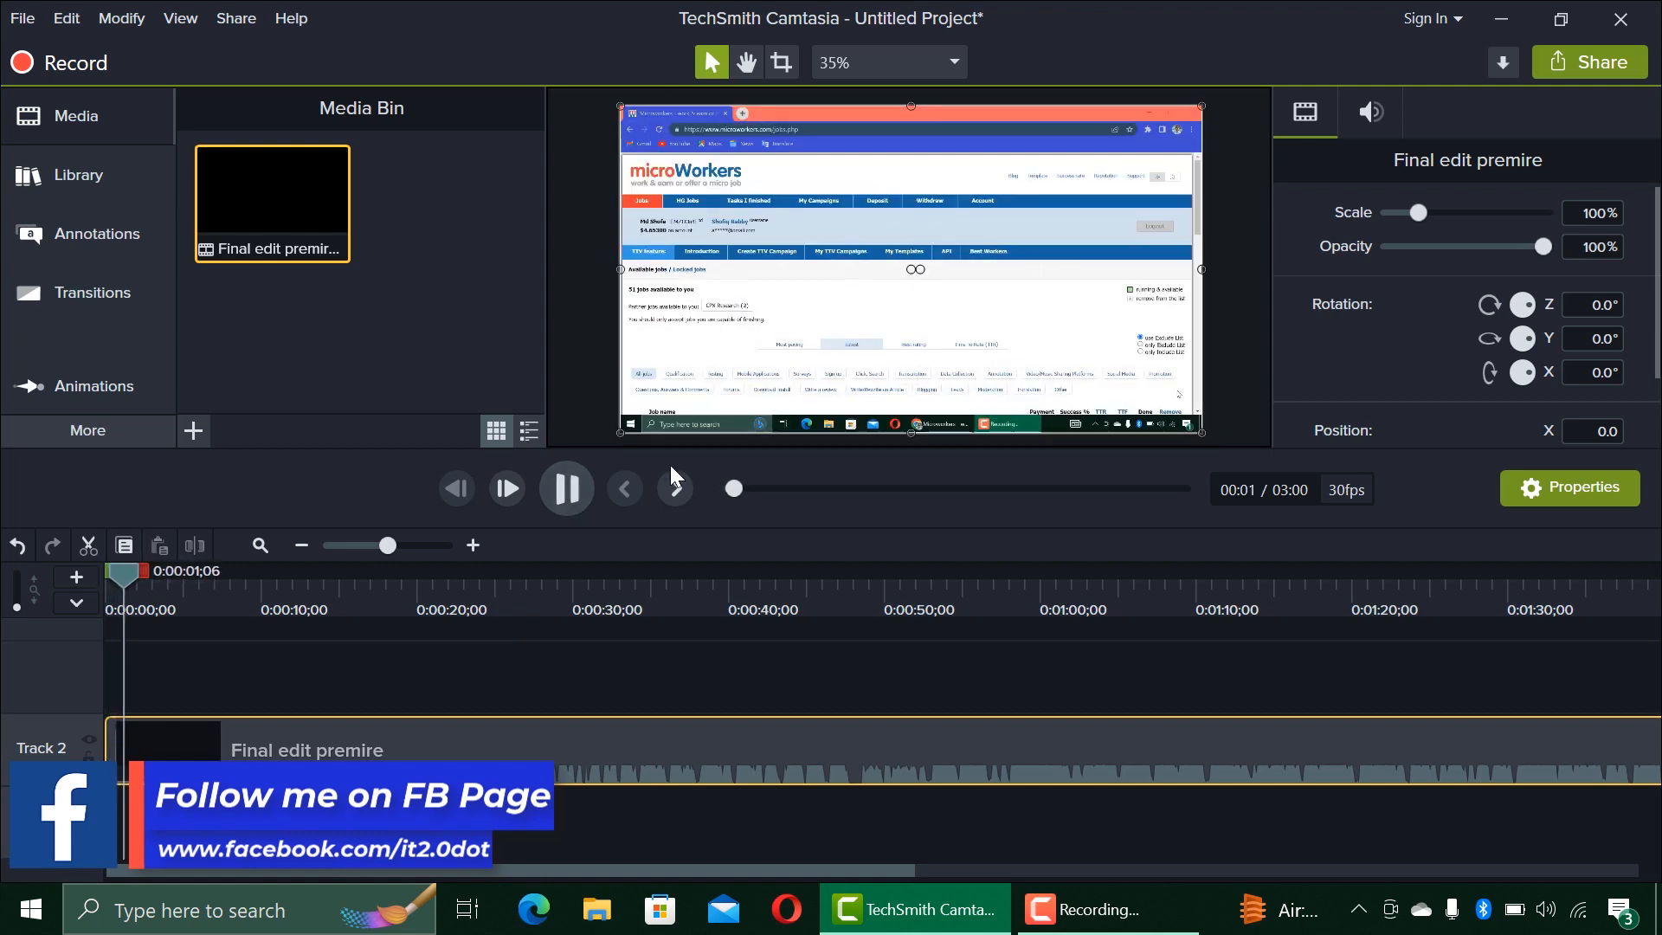
click(566, 489)
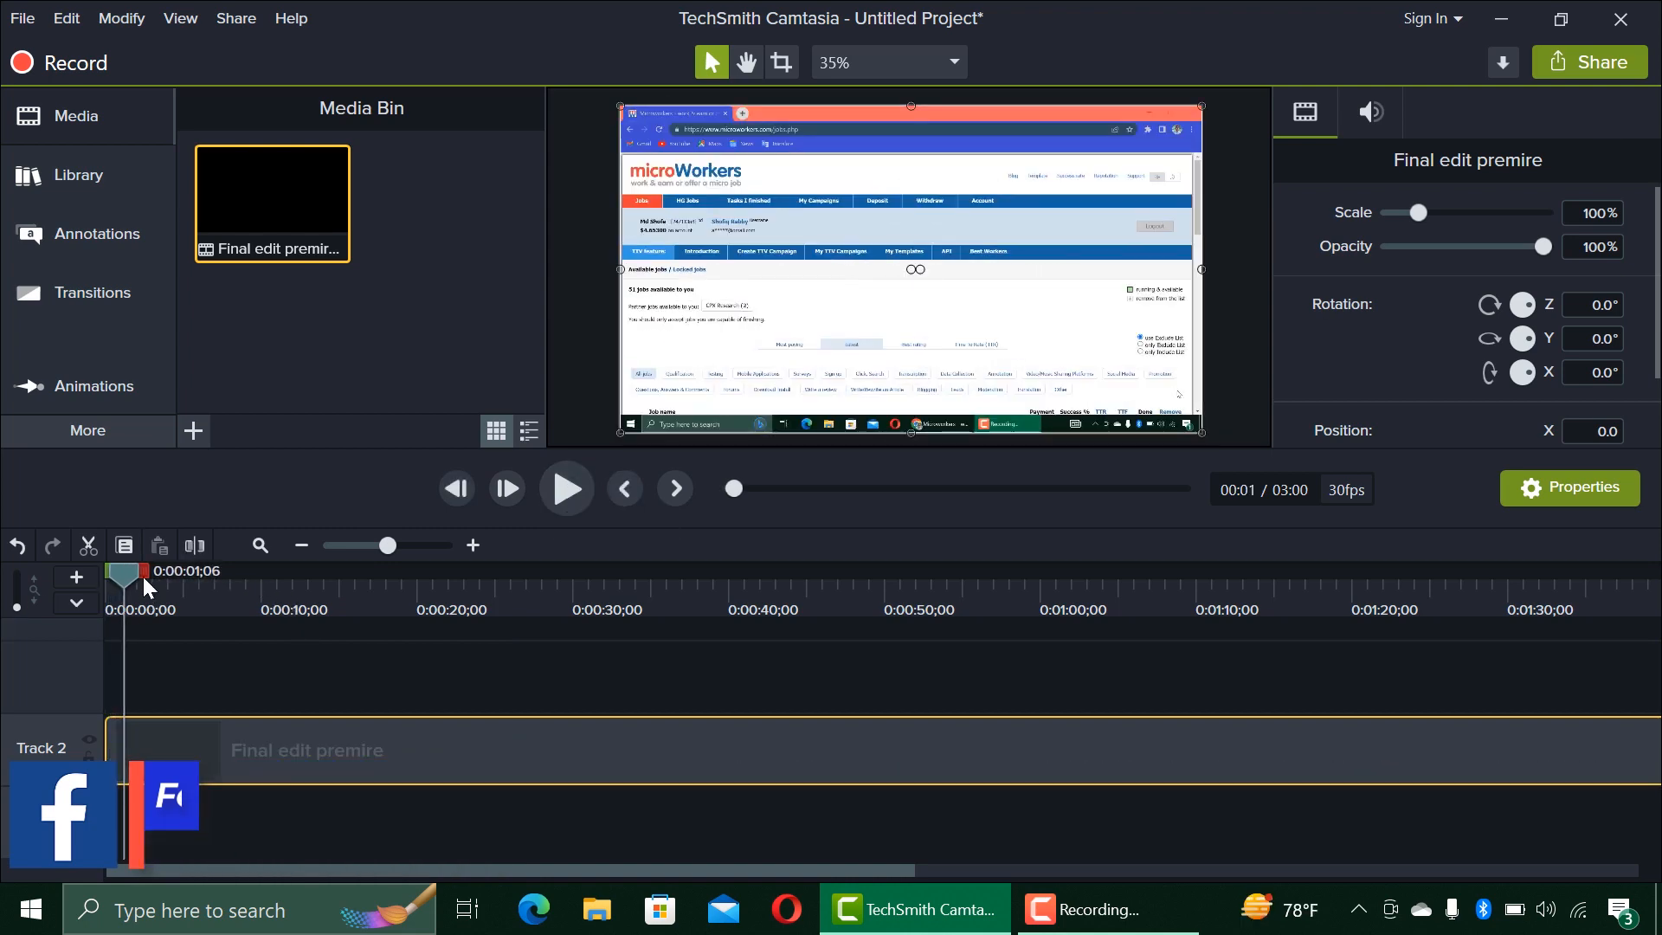
drag(122, 574, 1, 634)
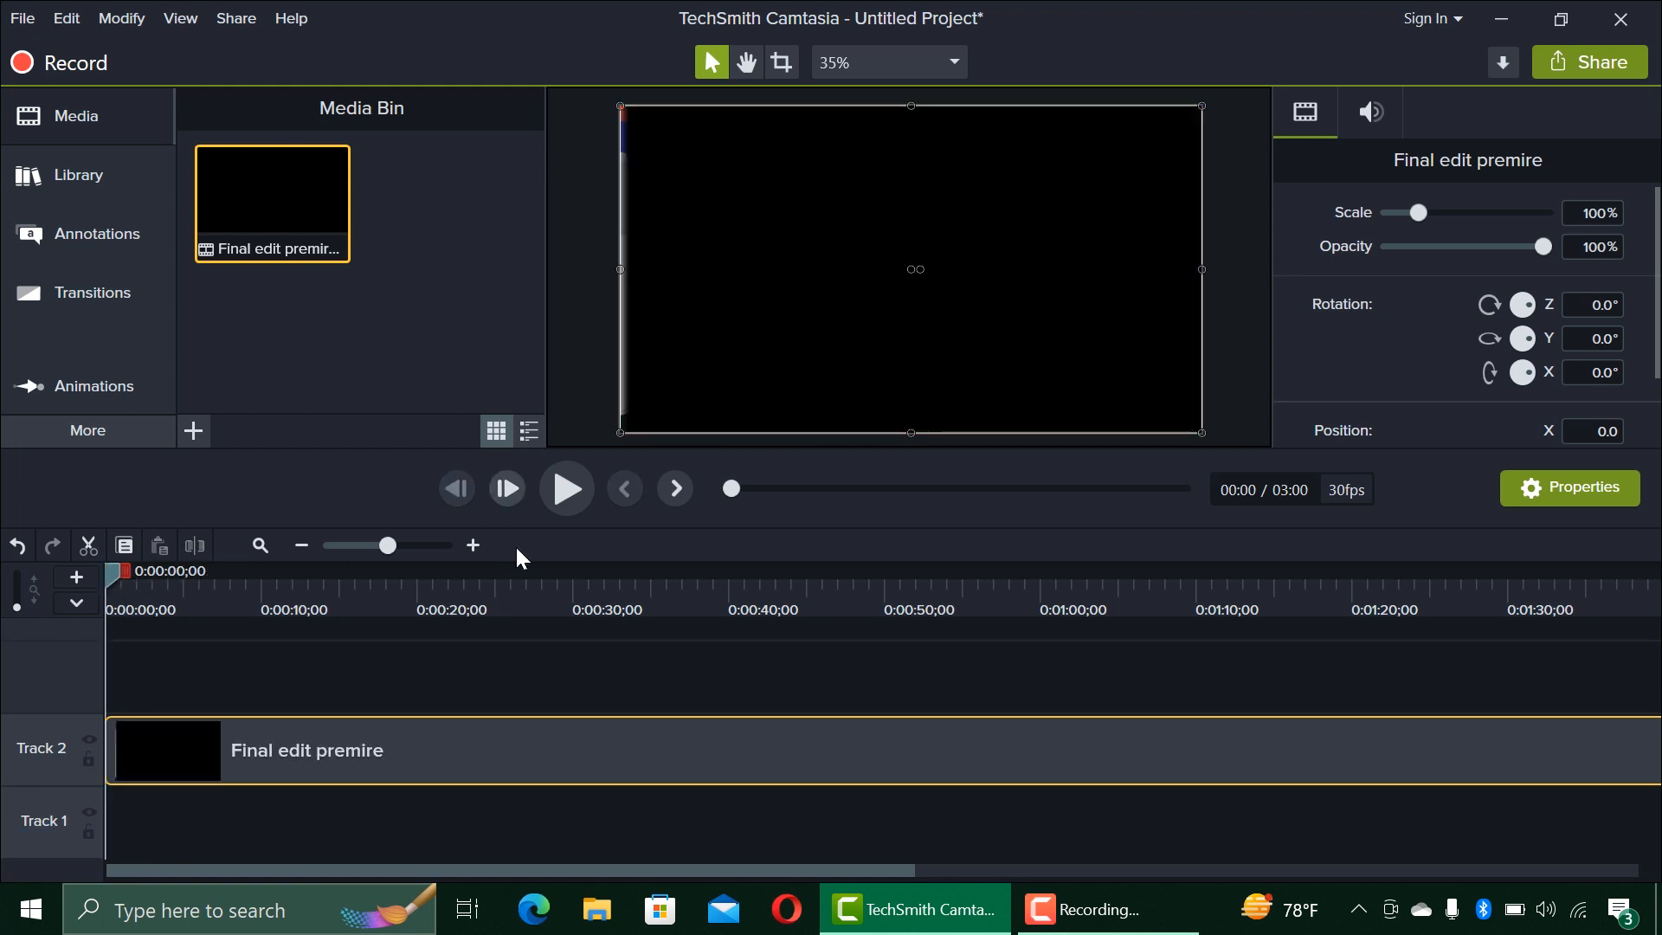
click(567, 489)
Add a Zoom-n-Pan animation at 0:00:13;17 that zooms to about 162% on the upper-left part of the frame
drag(125, 571, 316, 620)
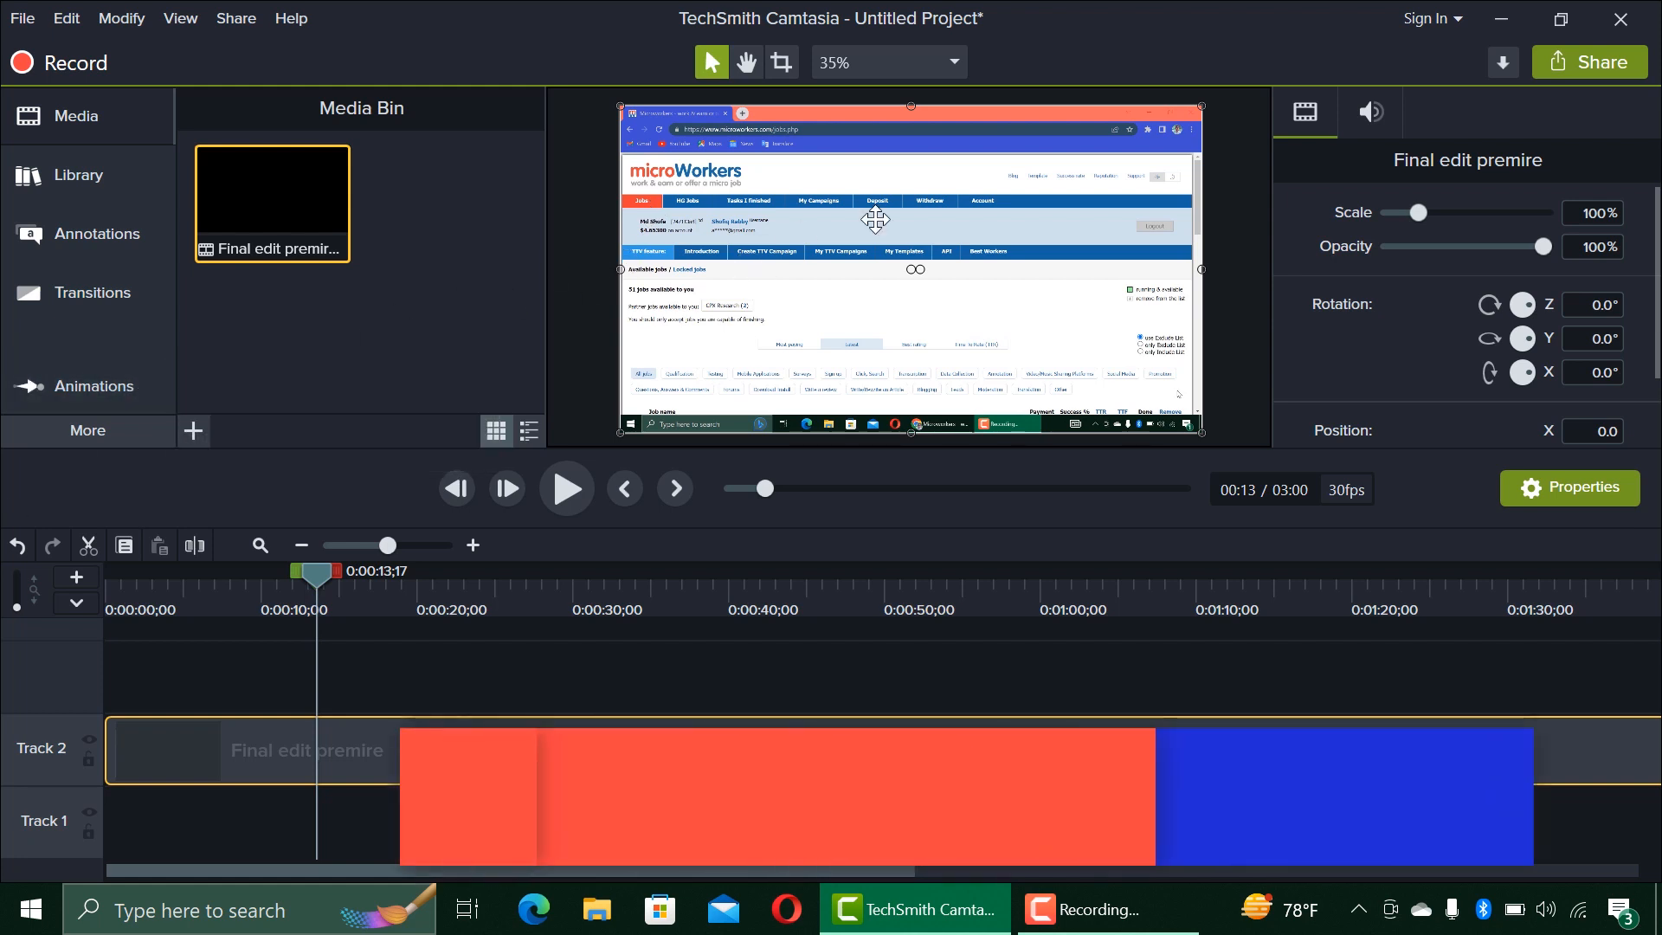
click(95, 391)
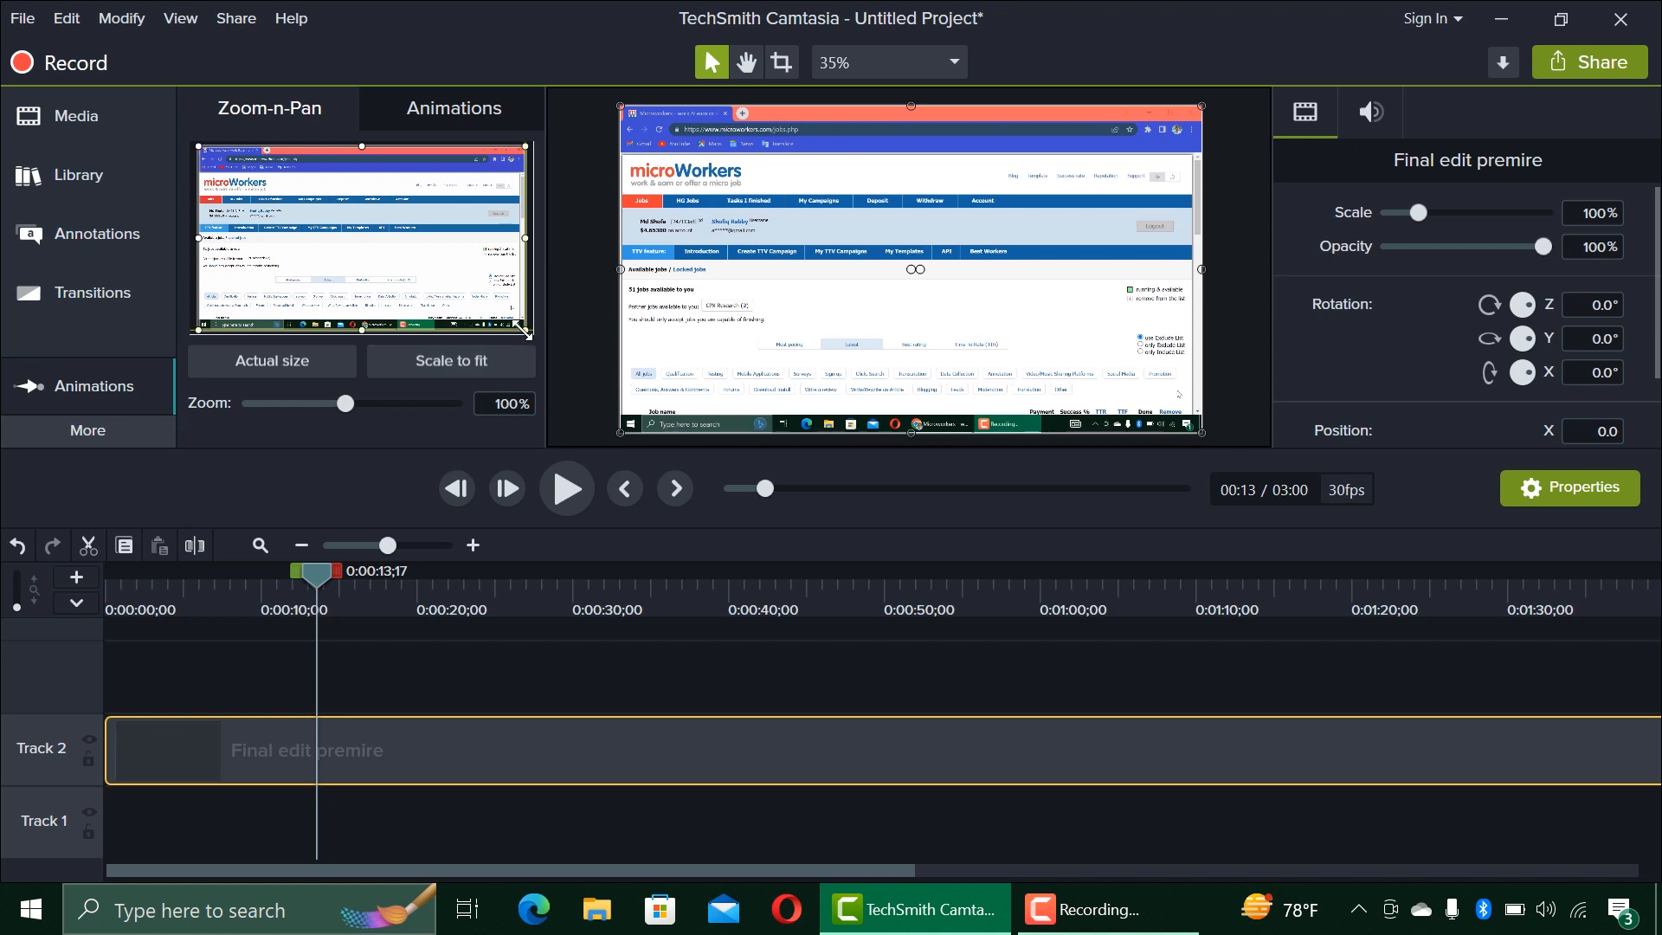
drag(525, 333, 327, 249)
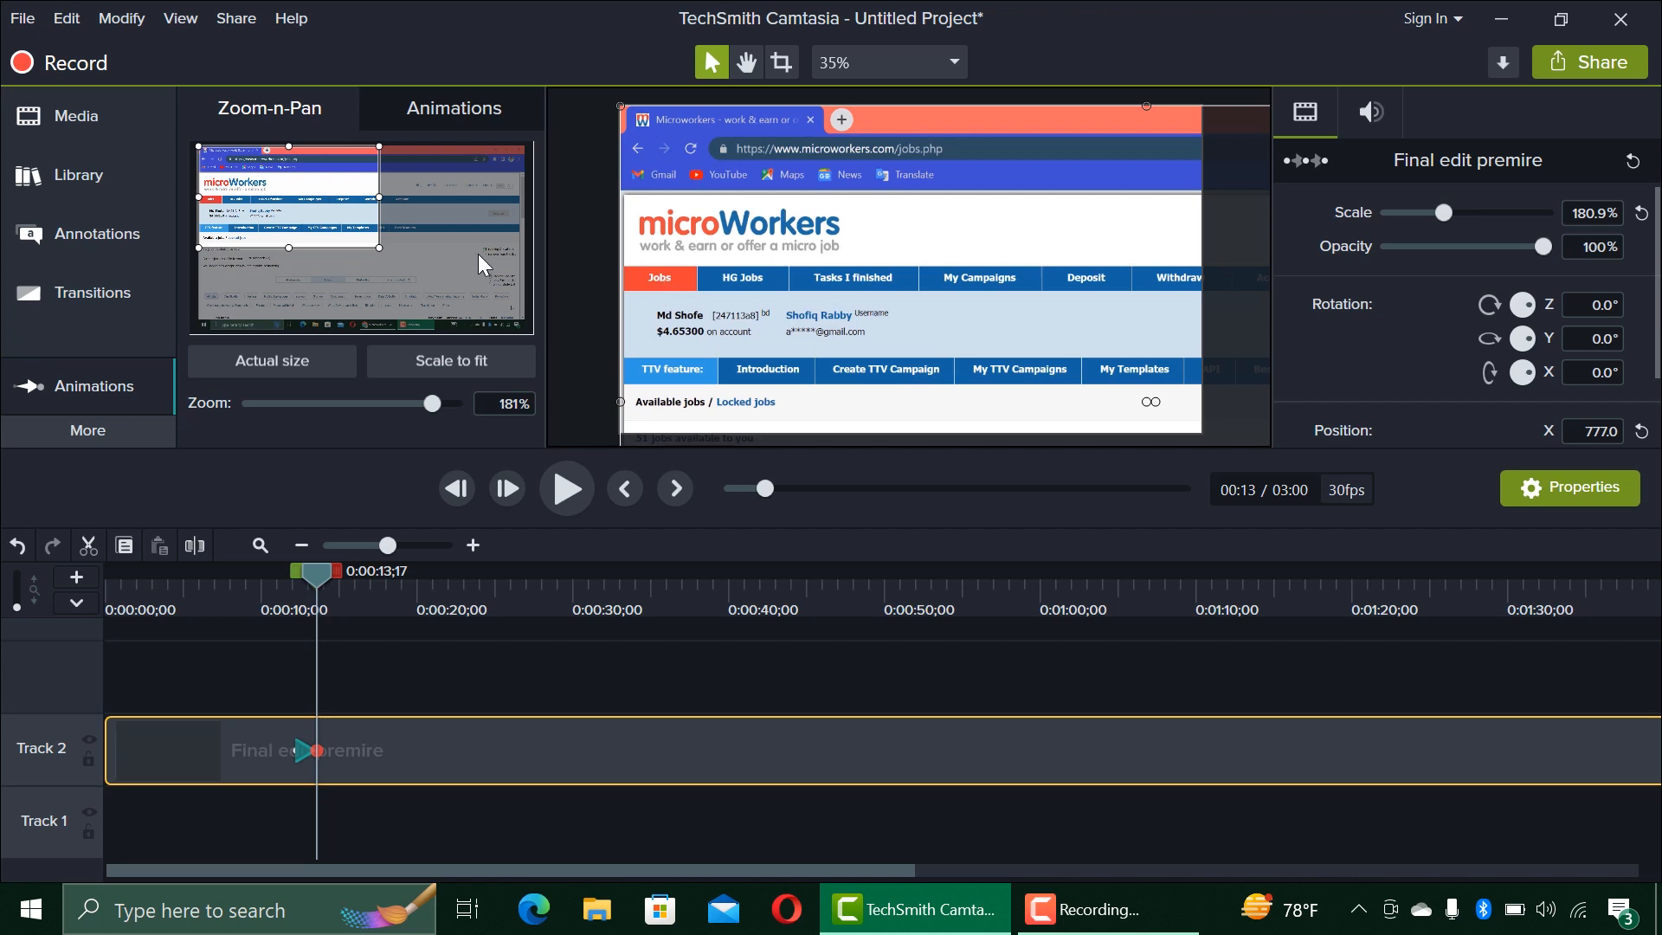
drag(379, 251, 401, 260)
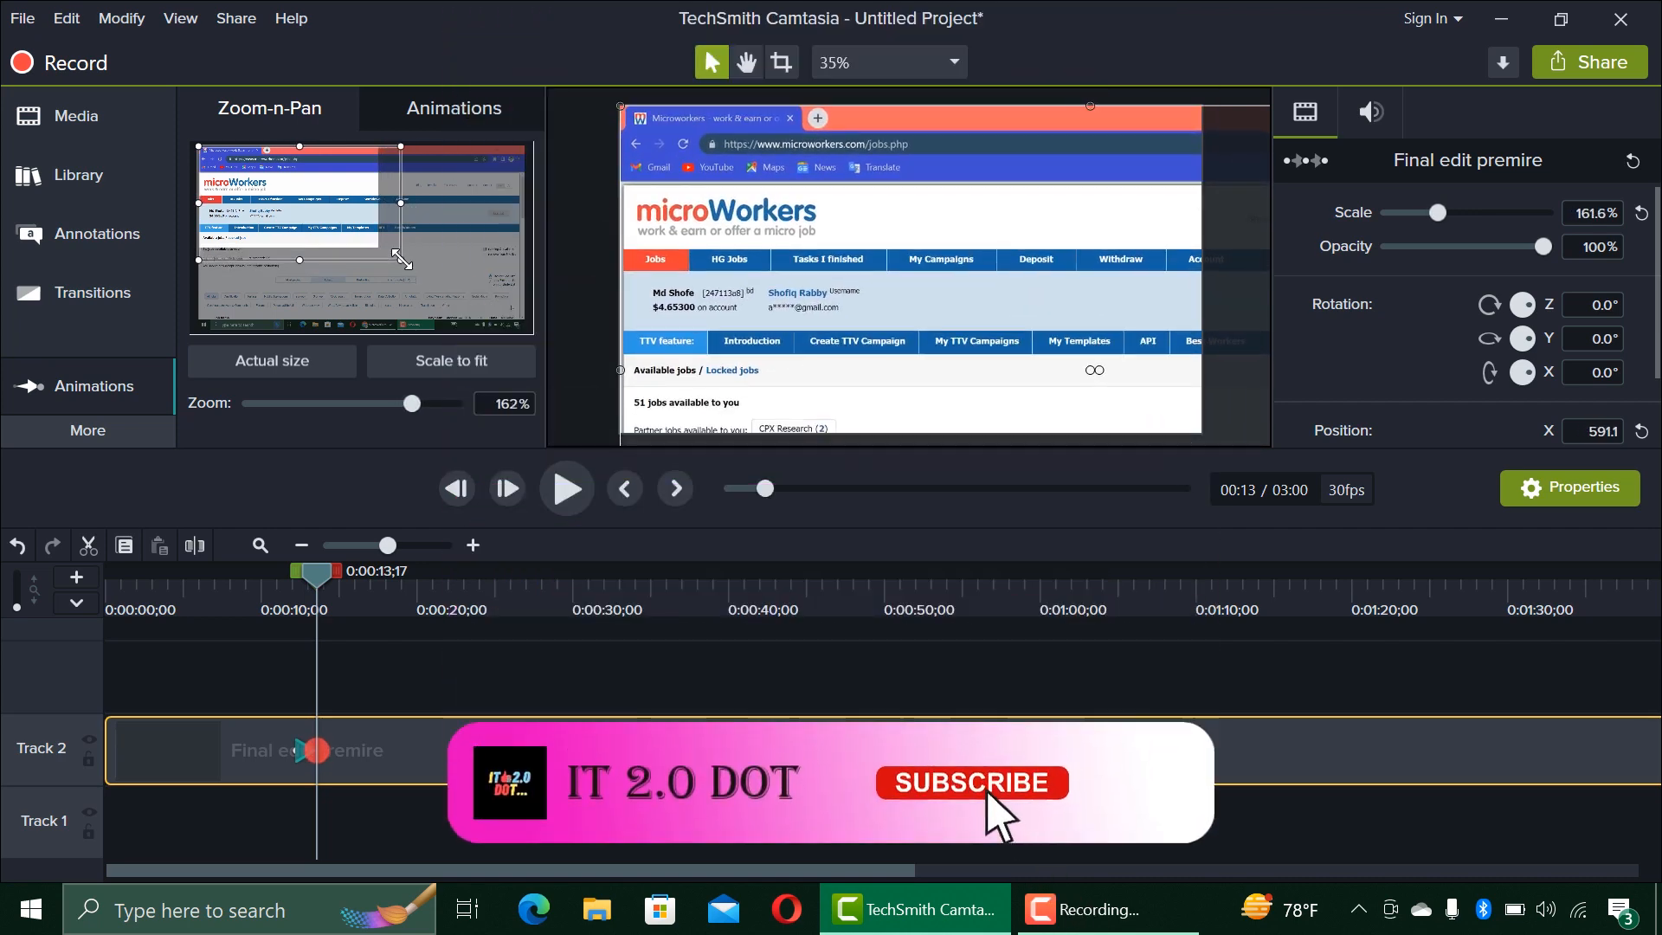
Add a second Zoom-n-Pan animation at 0:00:16;15 that scales the clip back to fit the full frame
click(361, 594)
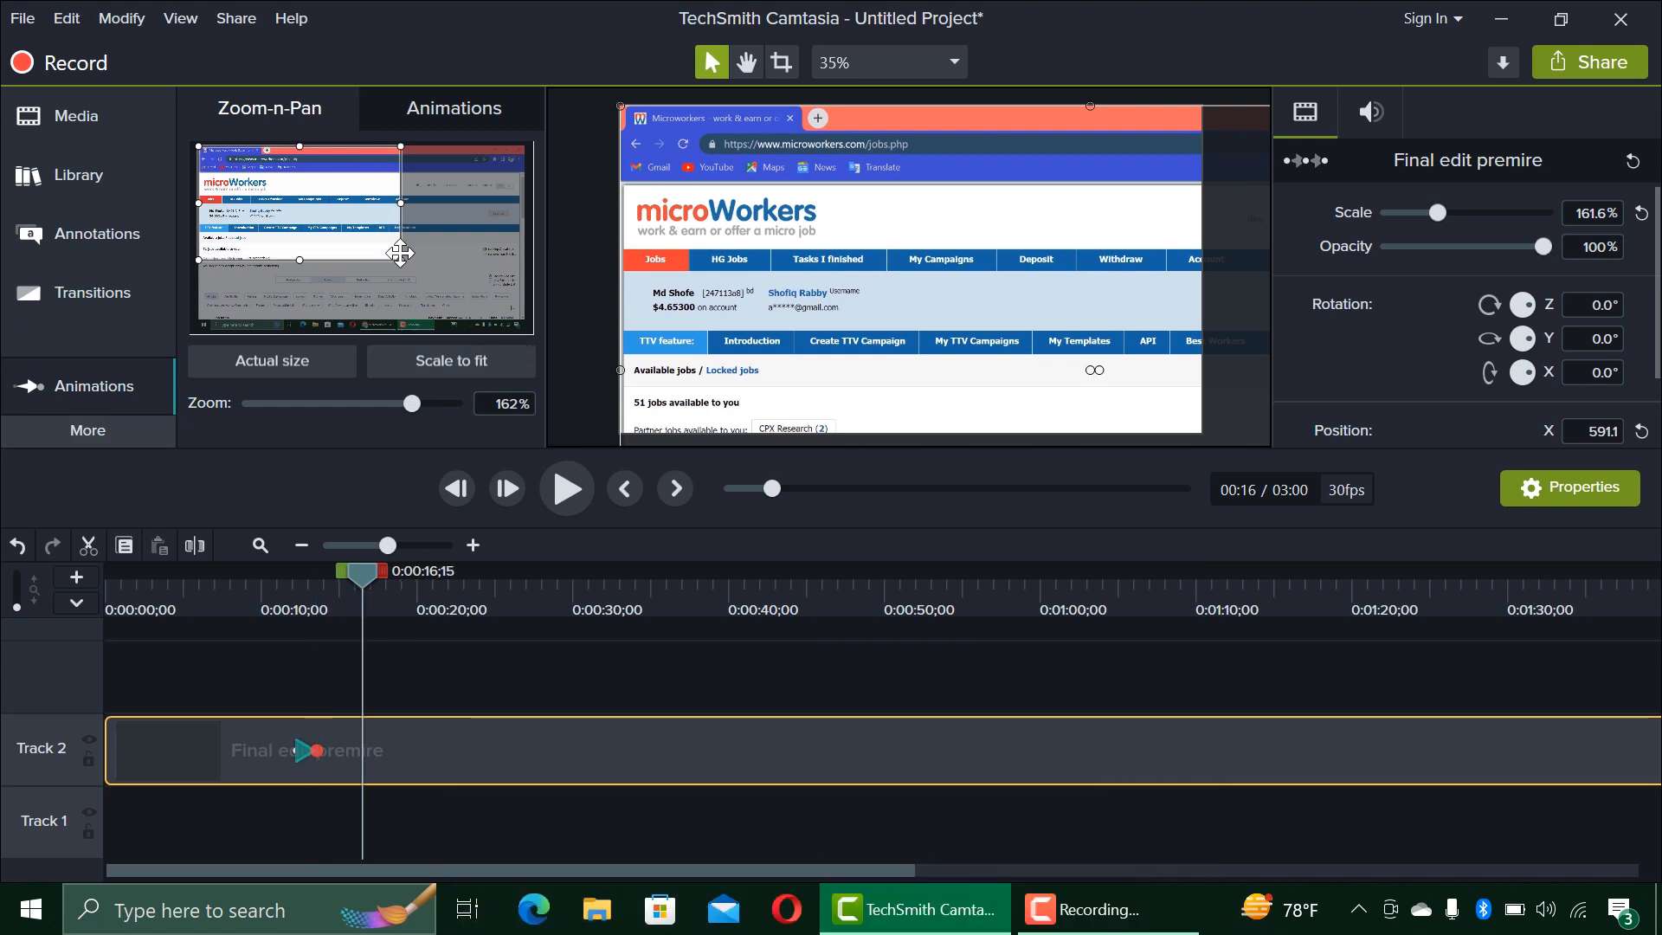
drag(401, 263, 431, 277)
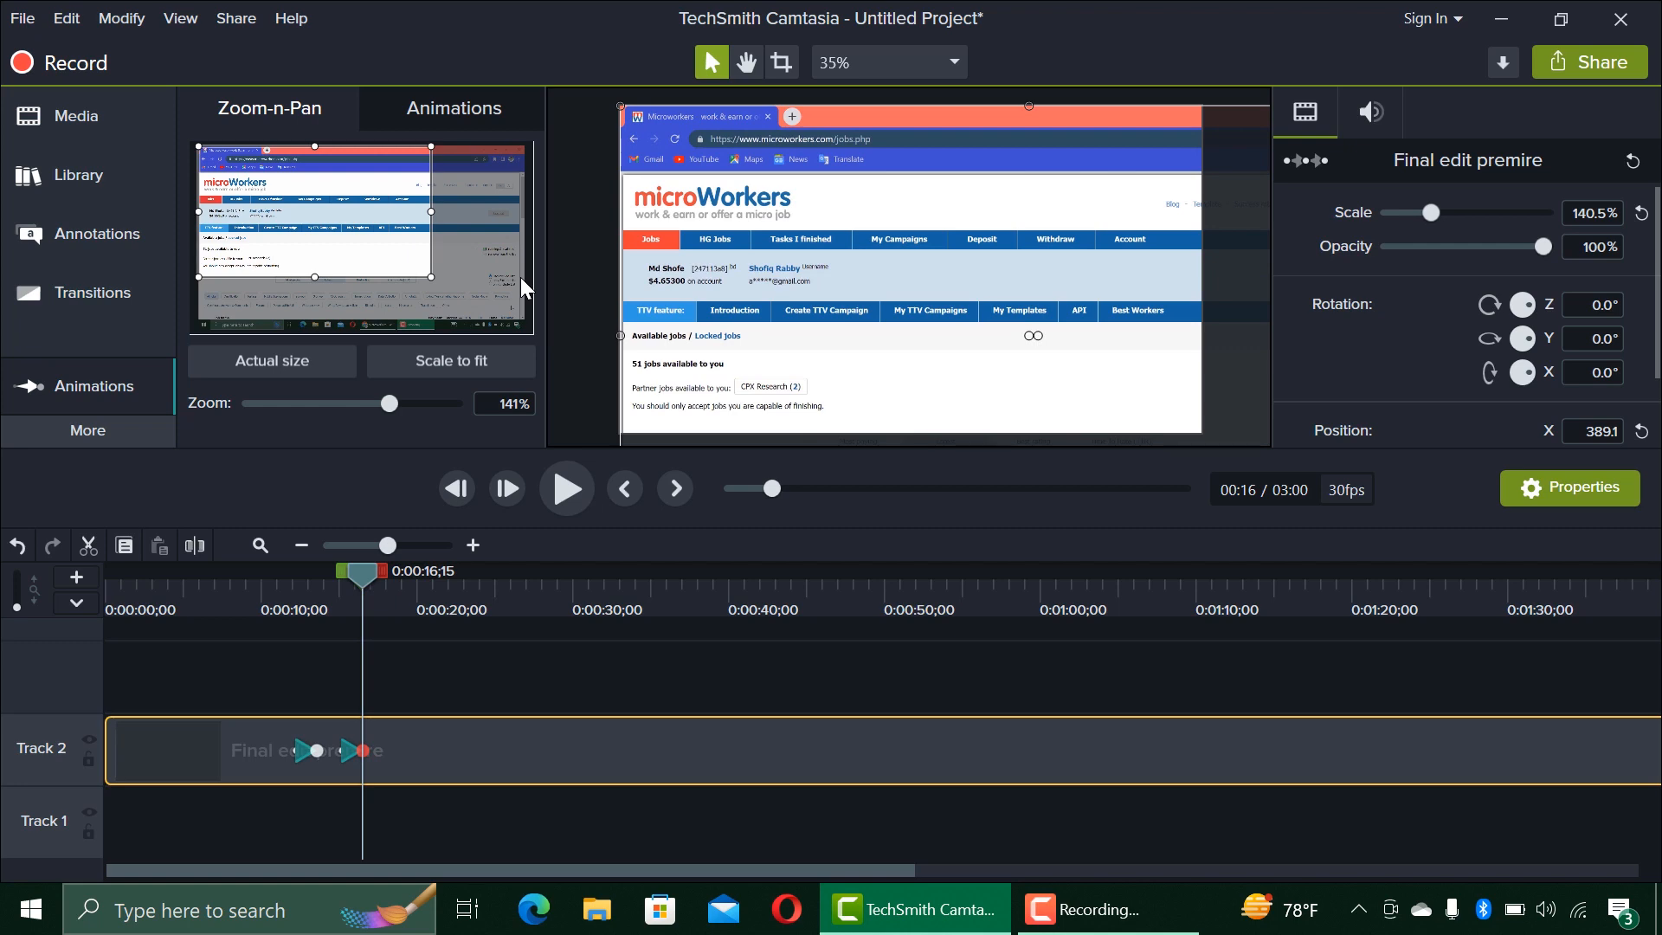
click(451, 362)
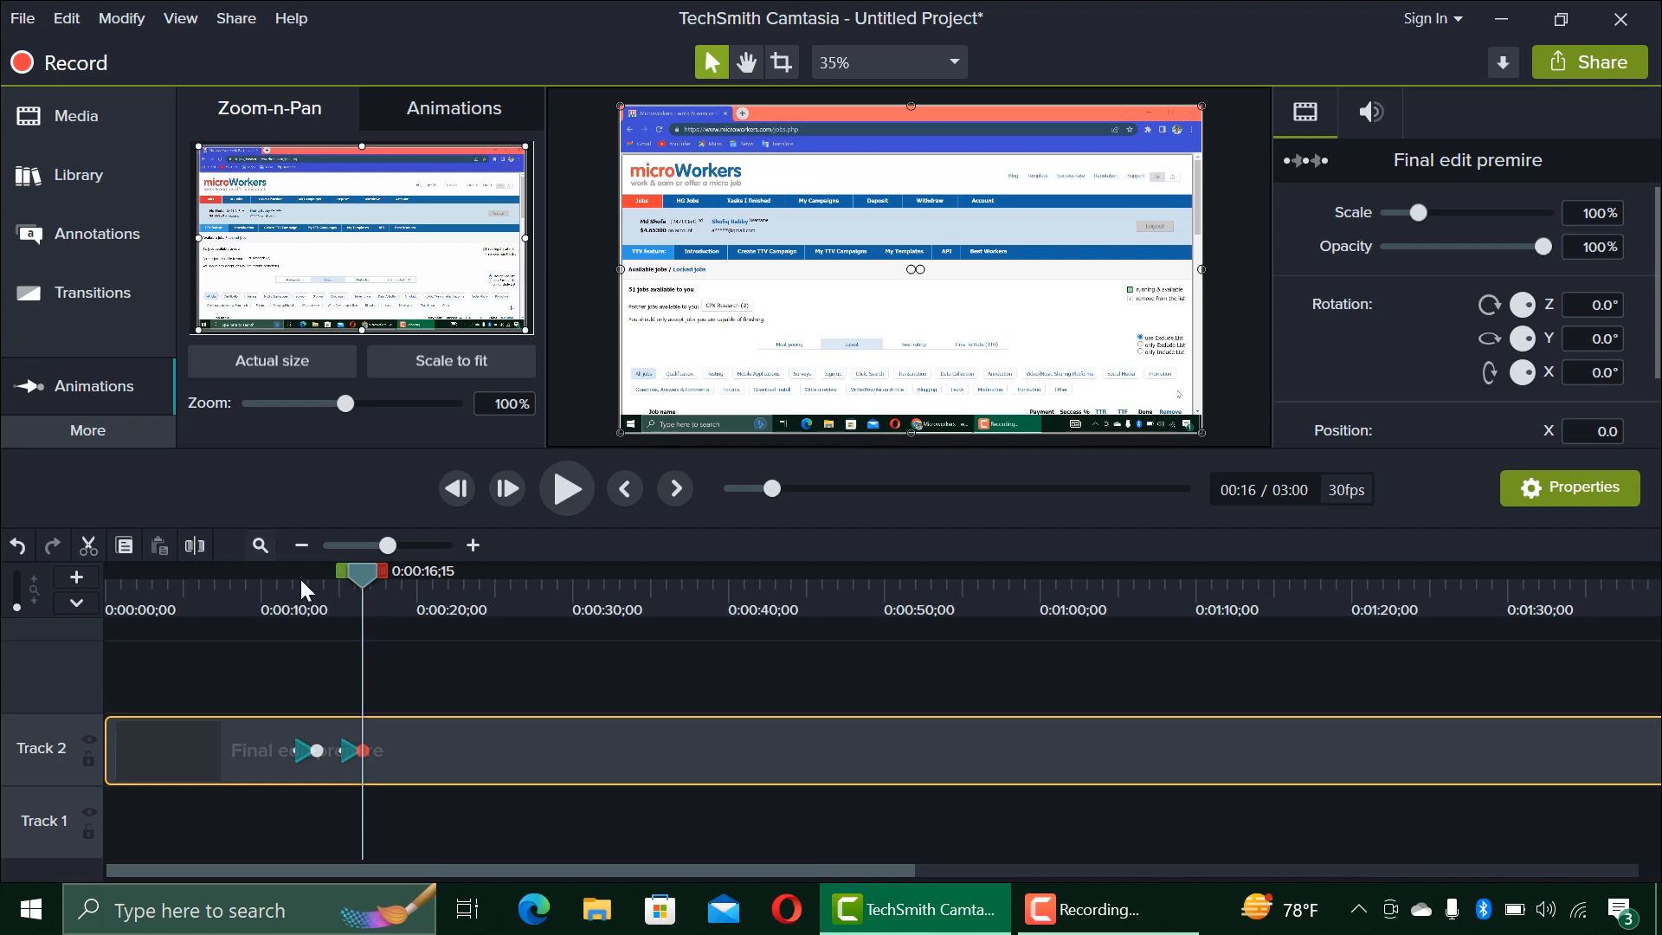
Play back both zoom animations from about 0:00:12;28 to check the zoom in and out
drag(336, 580, 288, 580)
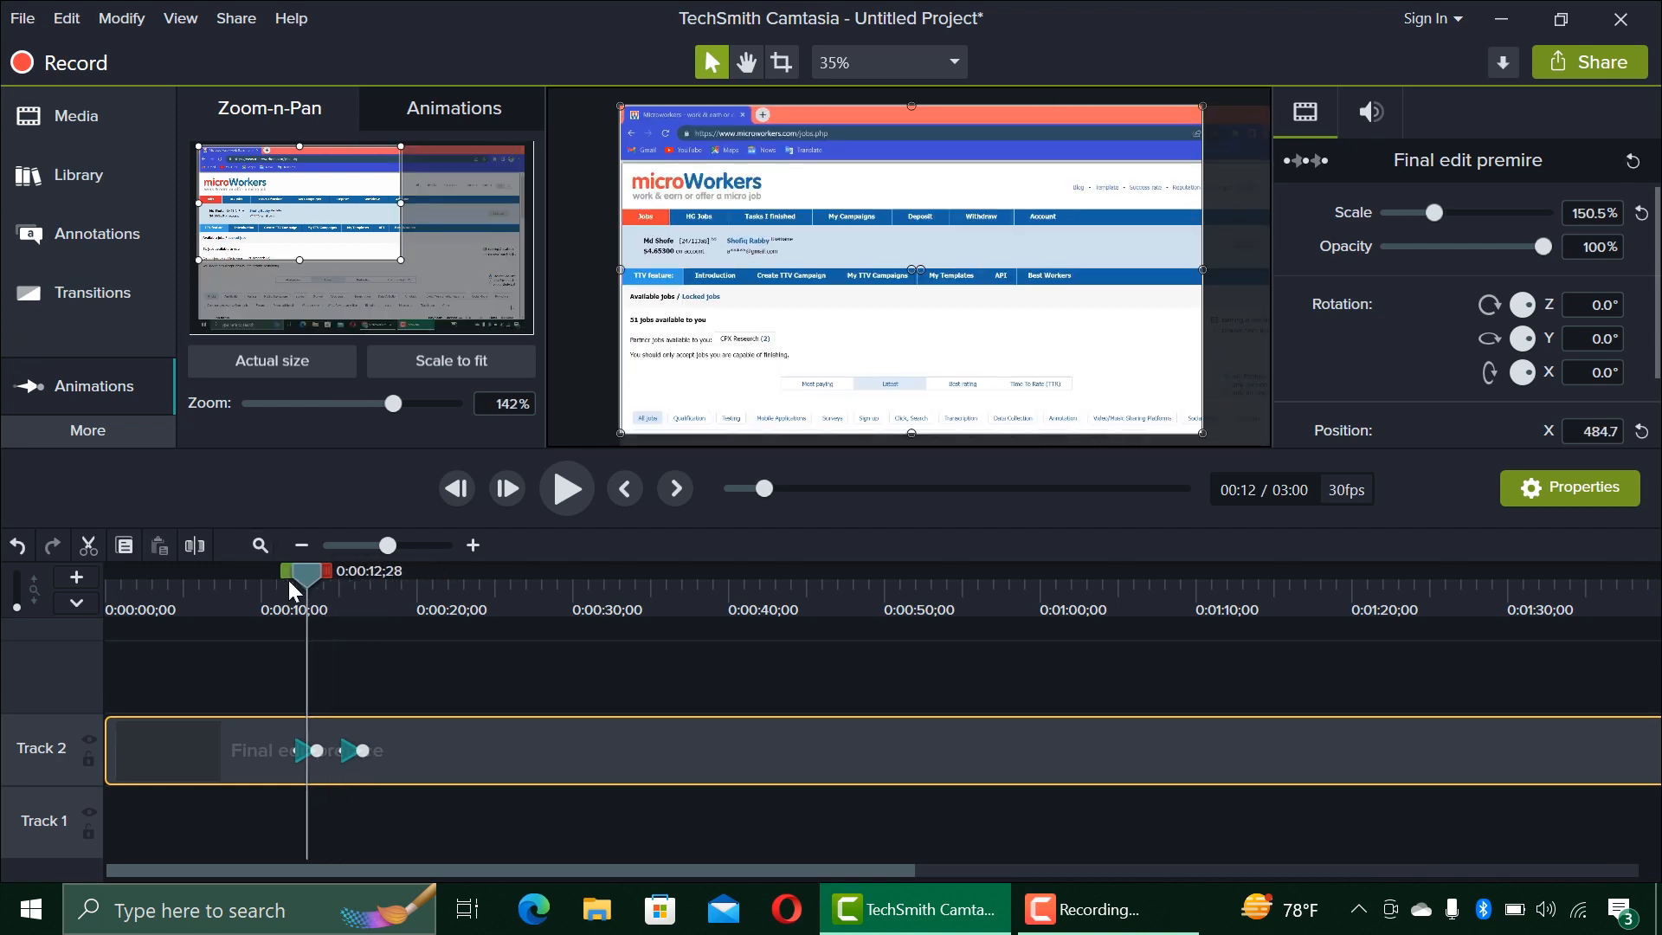
click(571, 495)
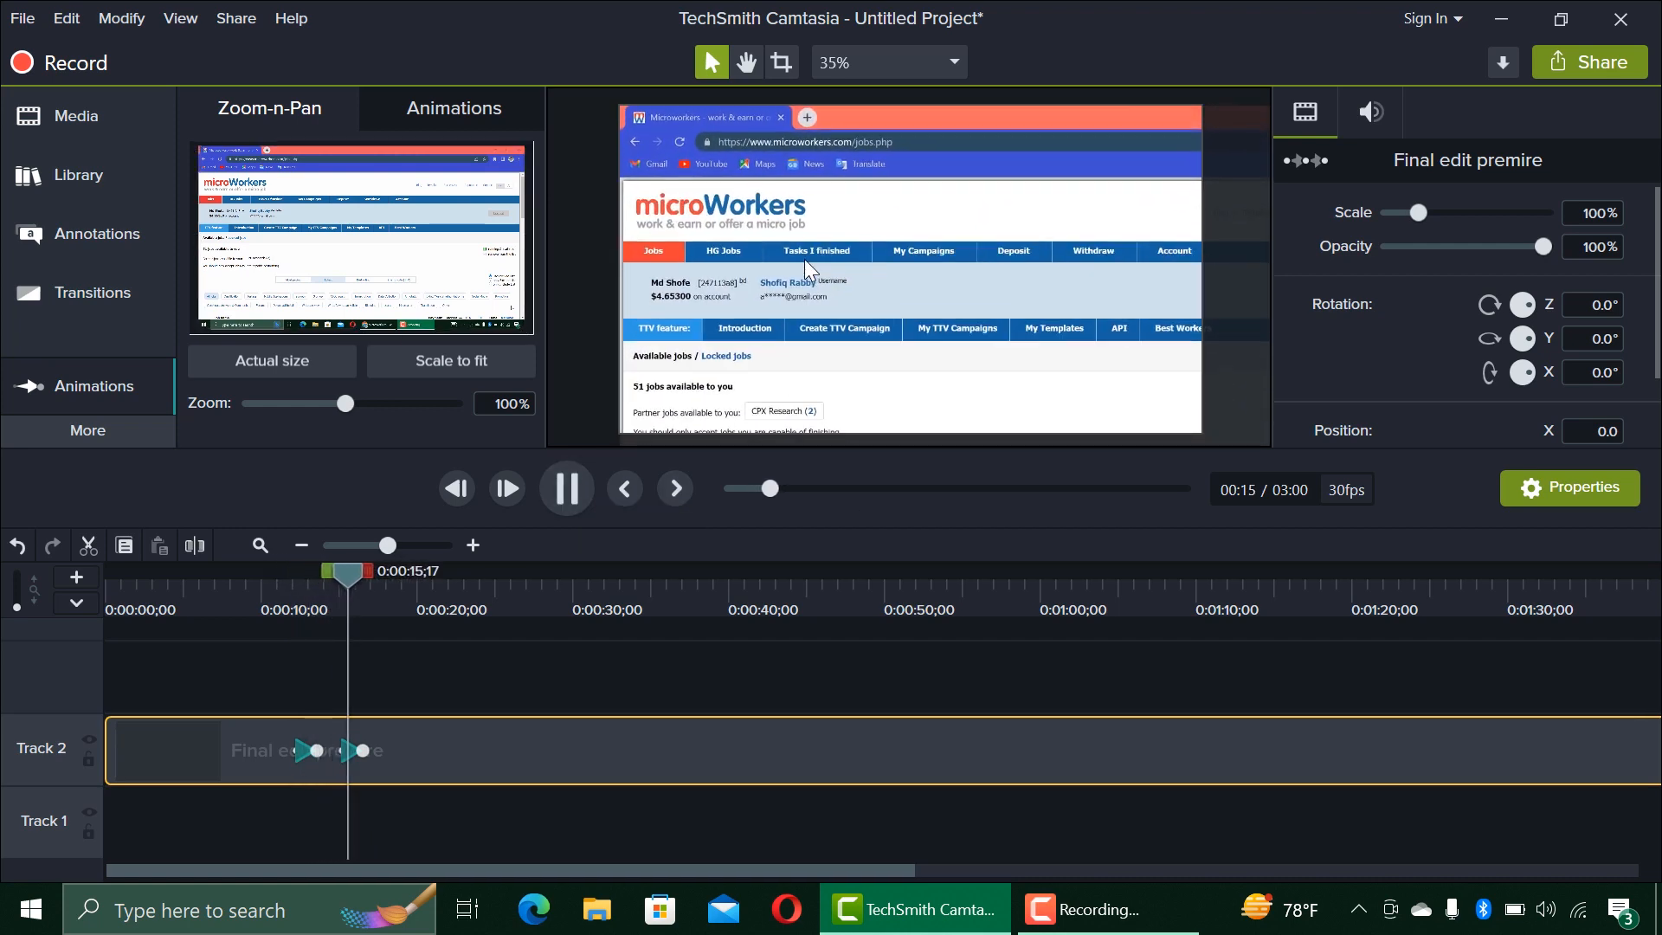
click(568, 492)
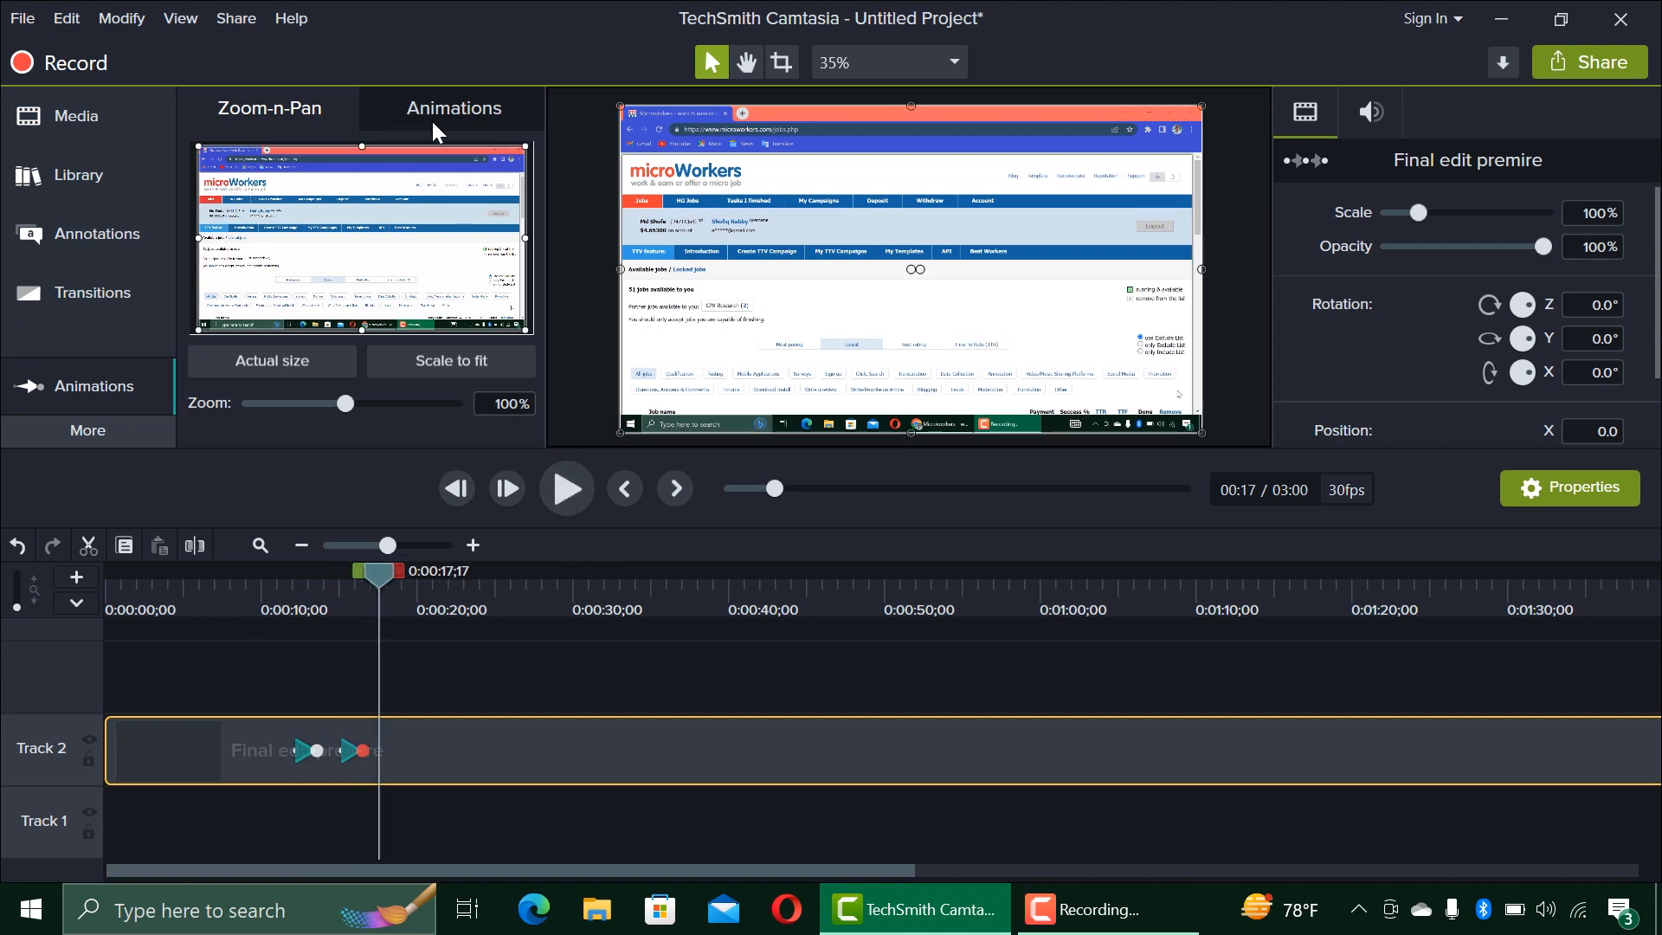
Add a Custom animation to the Track 2 clip at 0:00:20;20
click(453, 110)
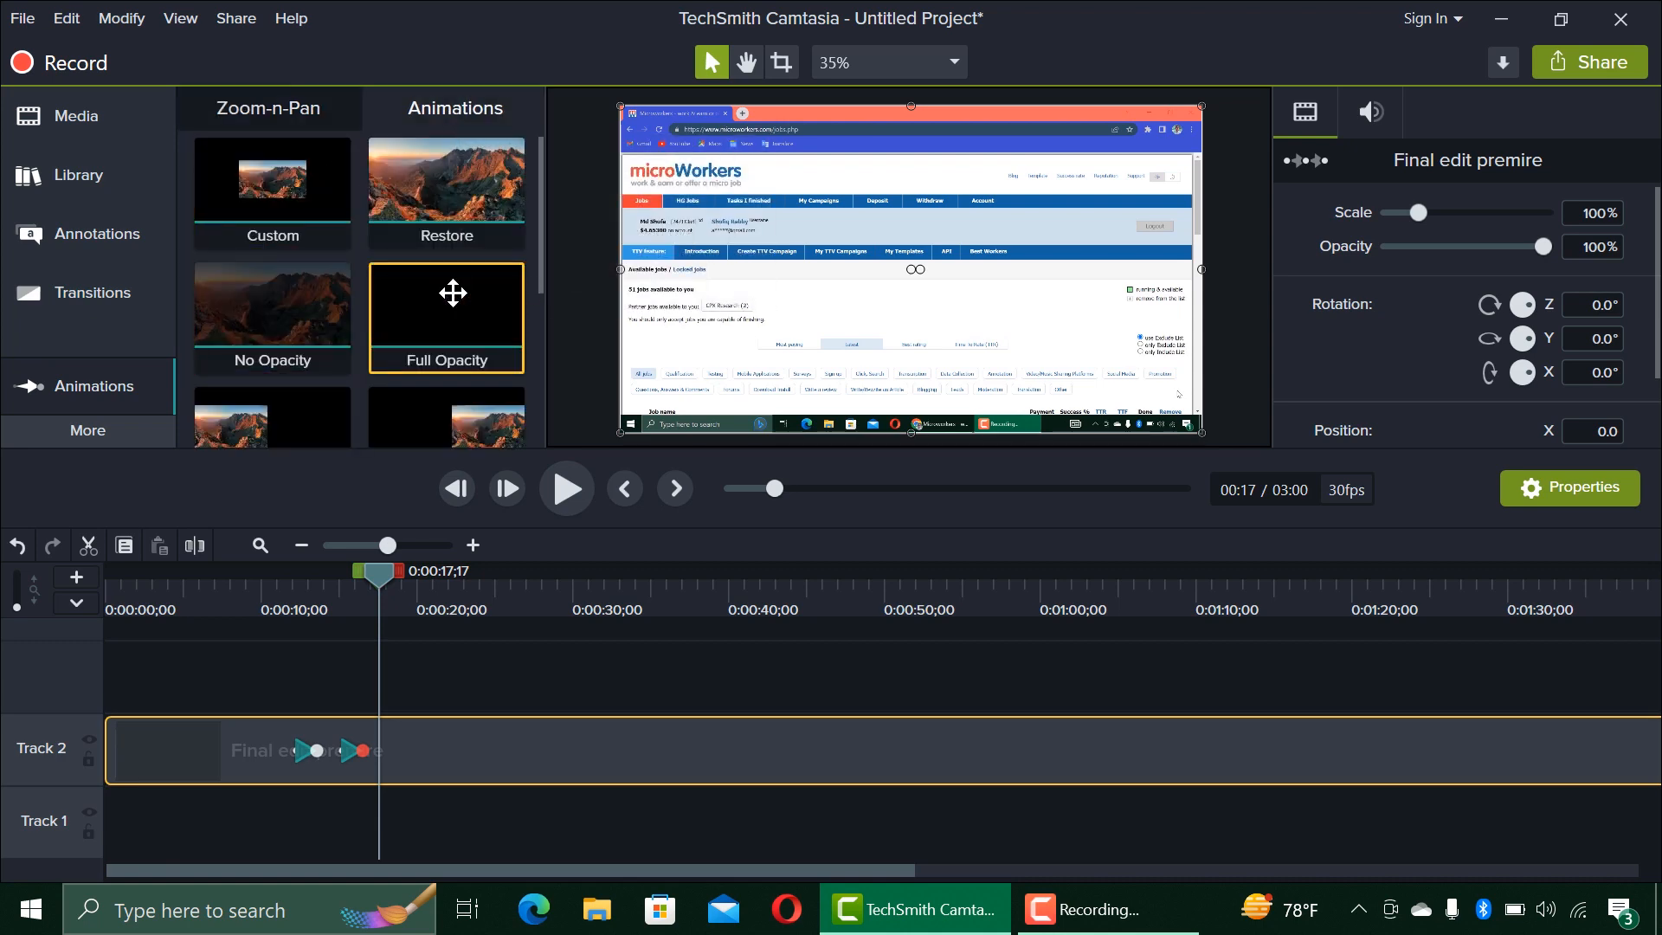
scroll(428, 372, down, 2)
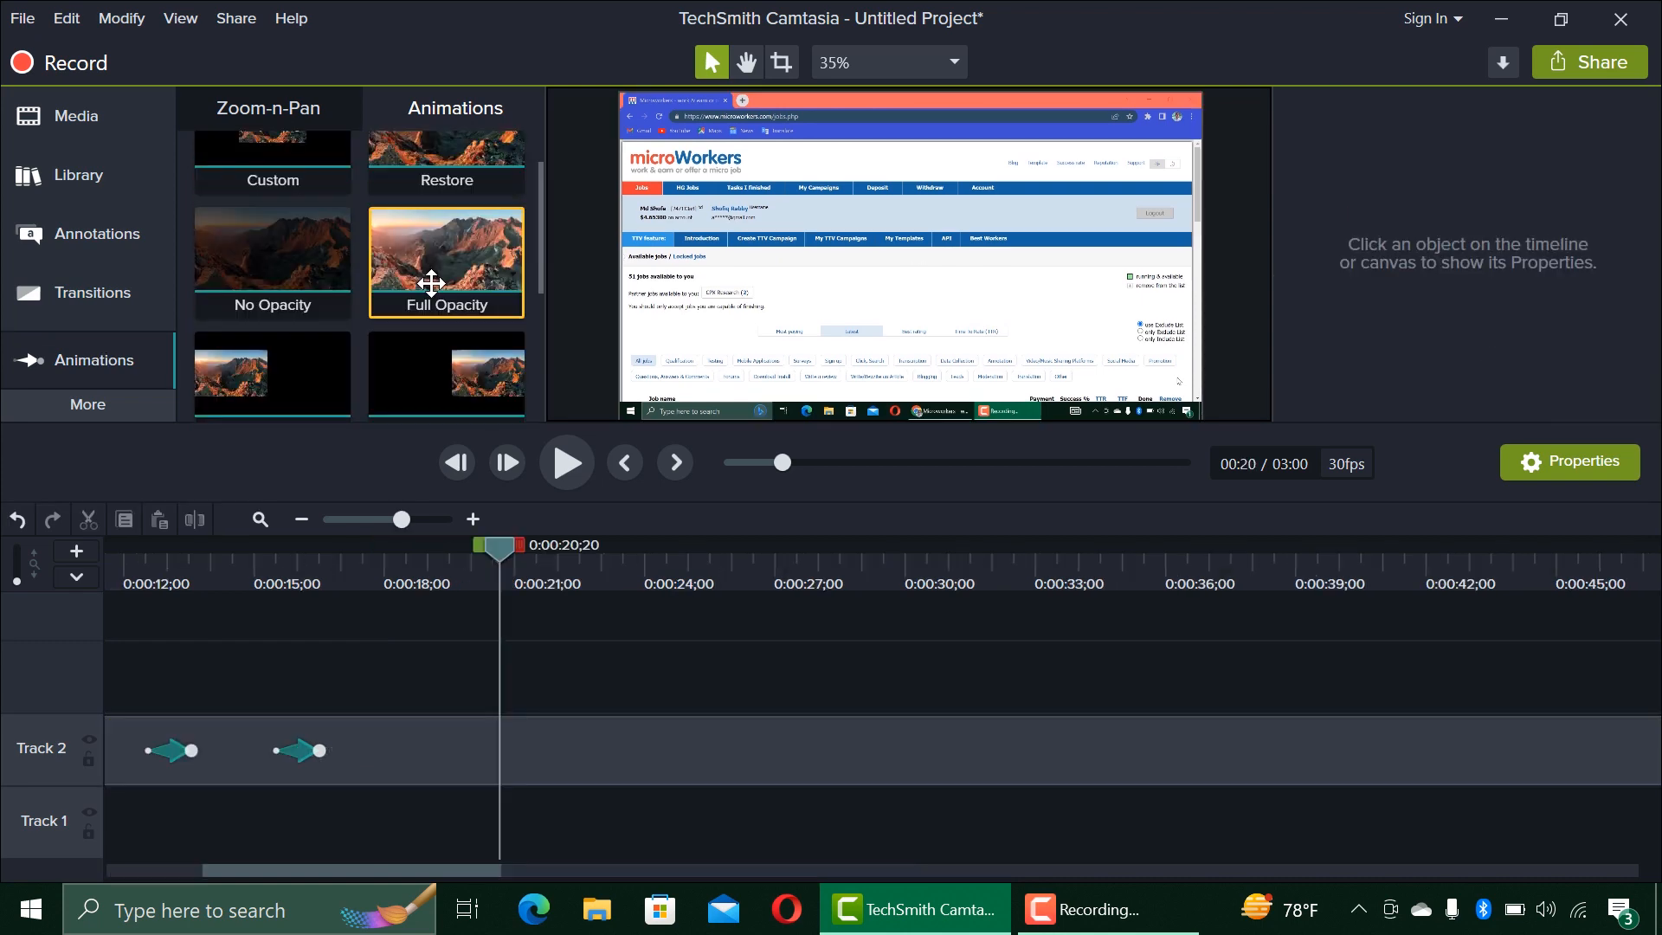
scroll(431, 283, up, 1)
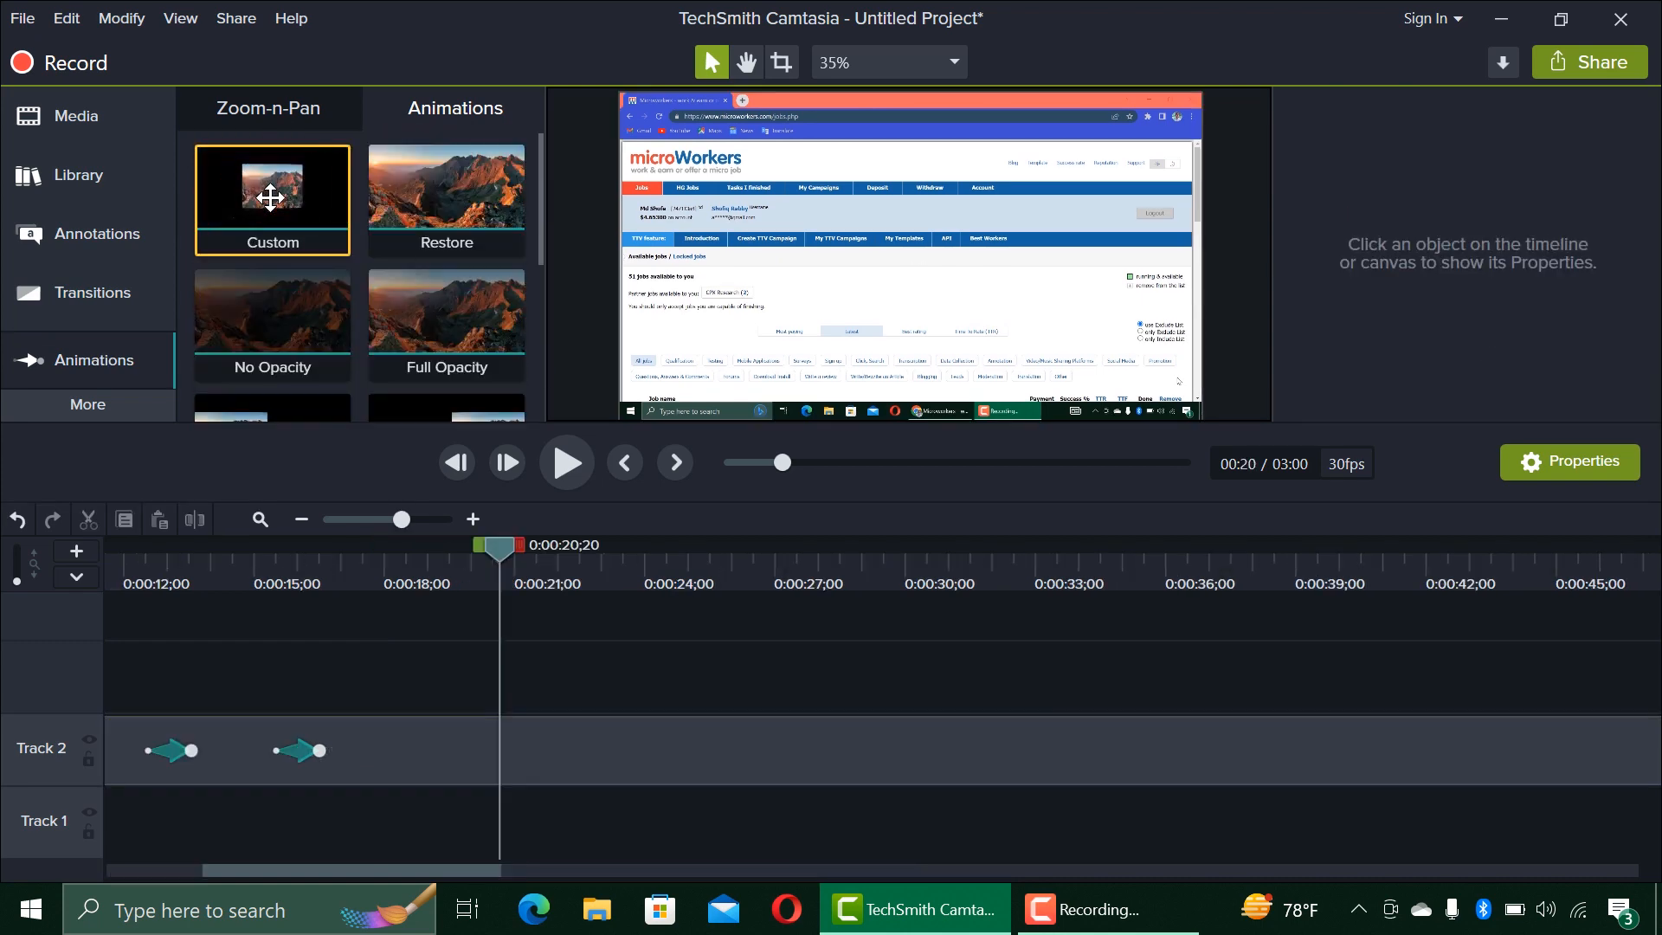
drag(272, 198, 505, 730)
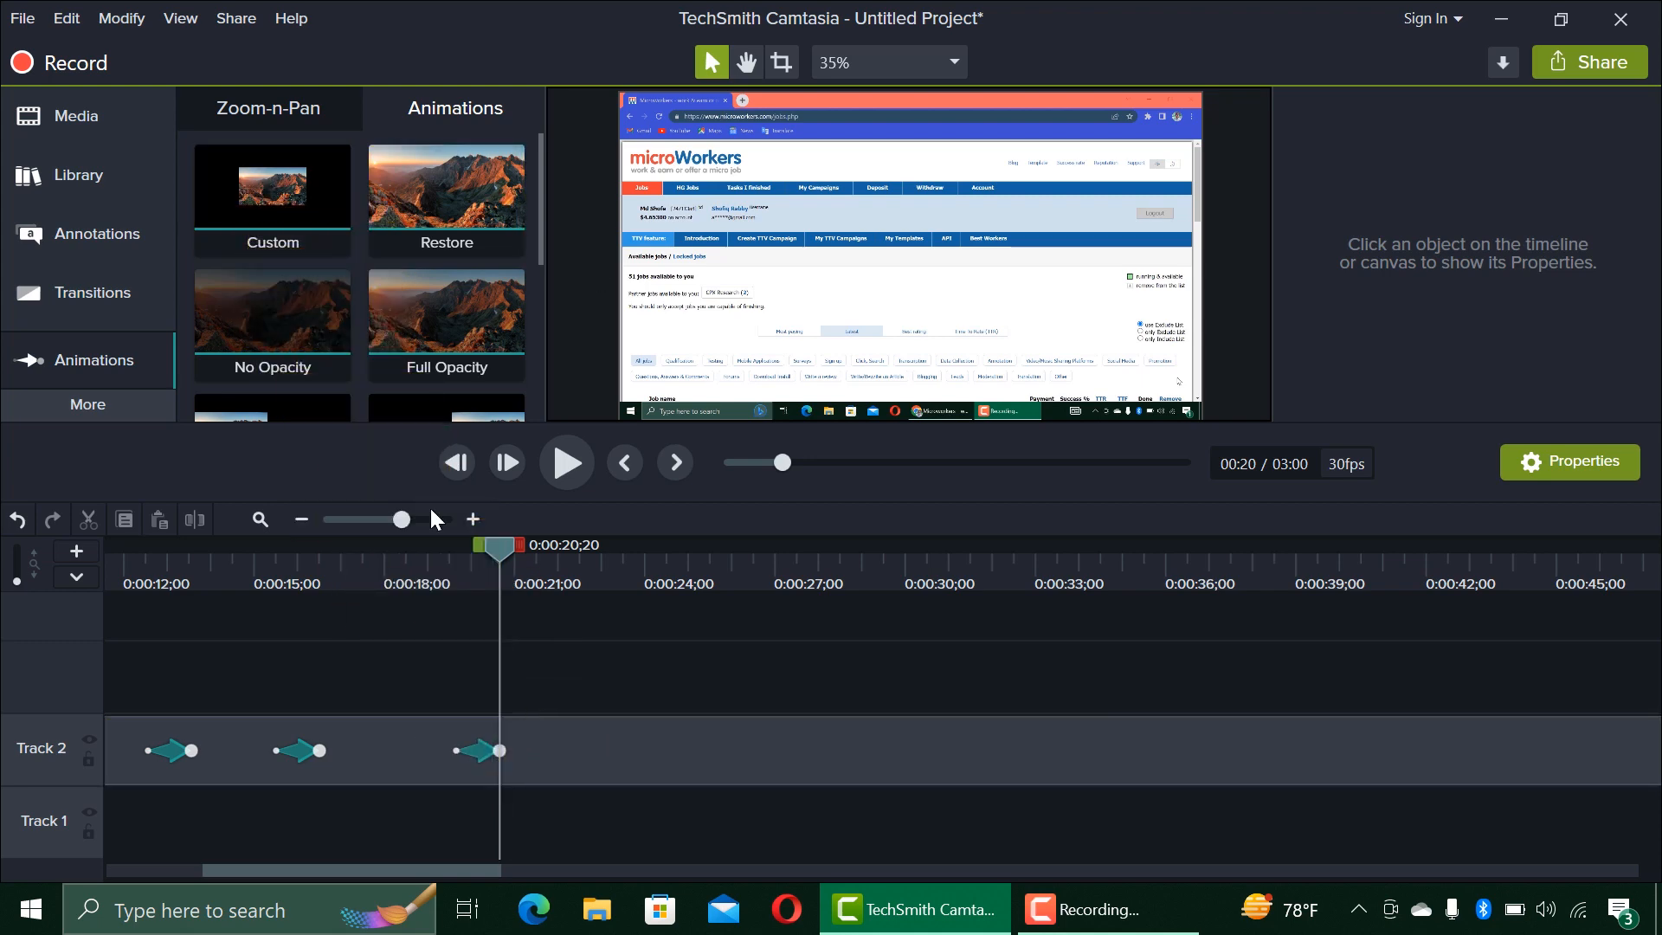
At the Custom animation's start, 0:00:19;20, move the clip off the left side of the canvas
mouse_move(505, 547)
mouse_down()
mouse_move(465, 553)
mouse_move(490, 558)
mouse_up()
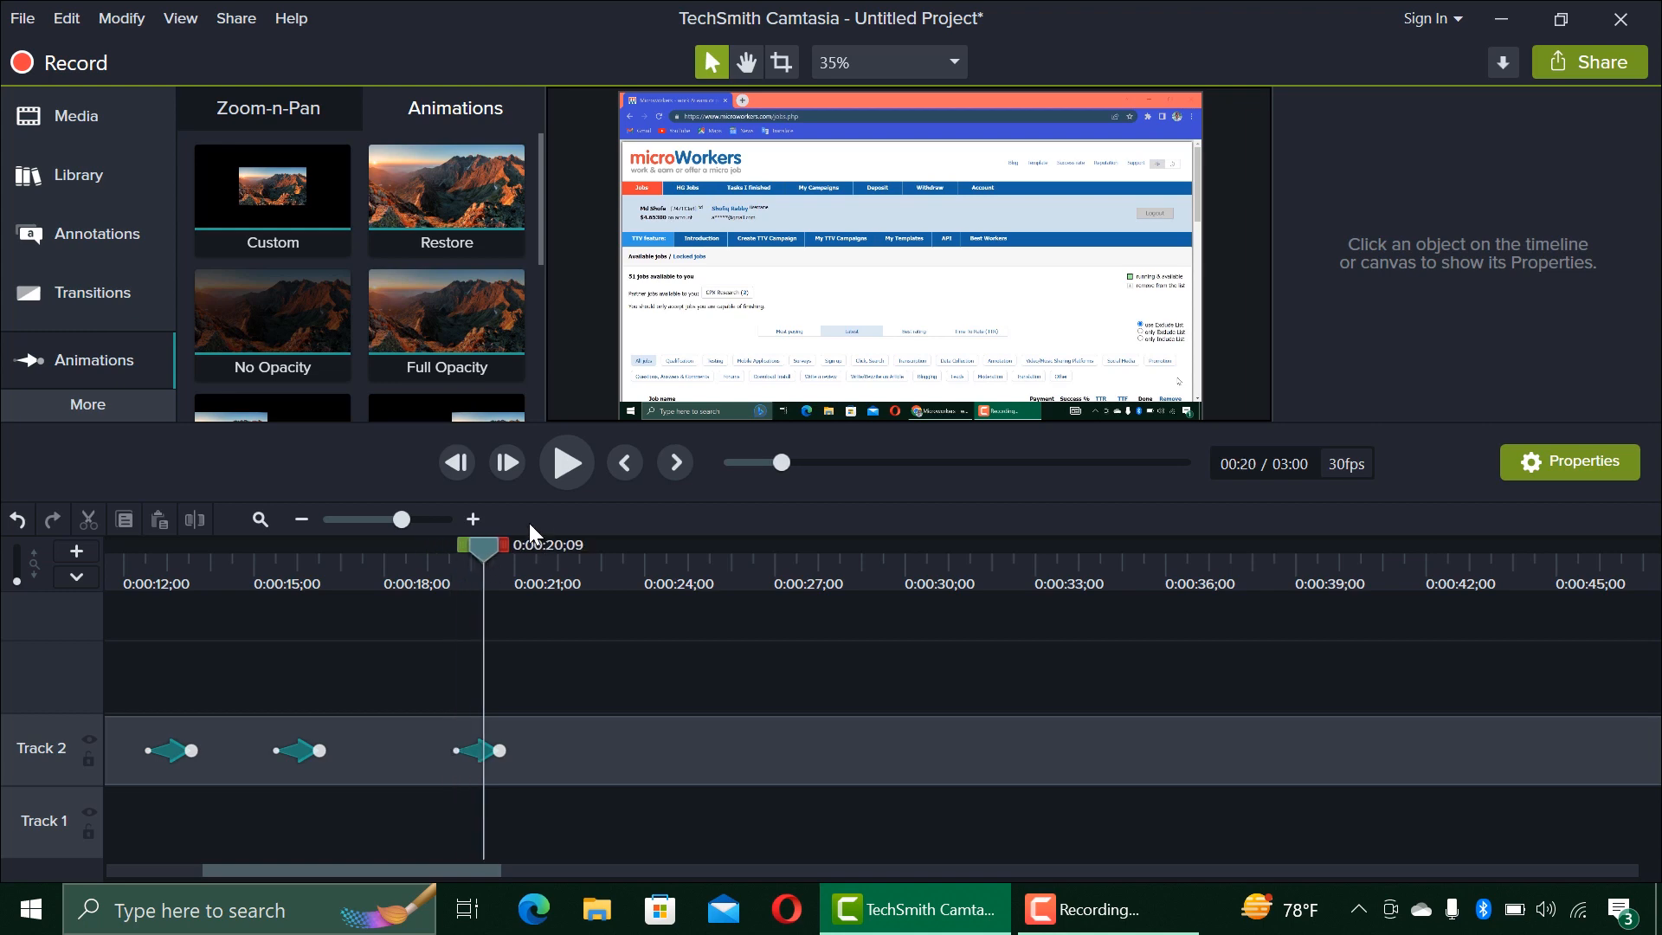
click(435, 518)
drag(474, 557, 321, 568)
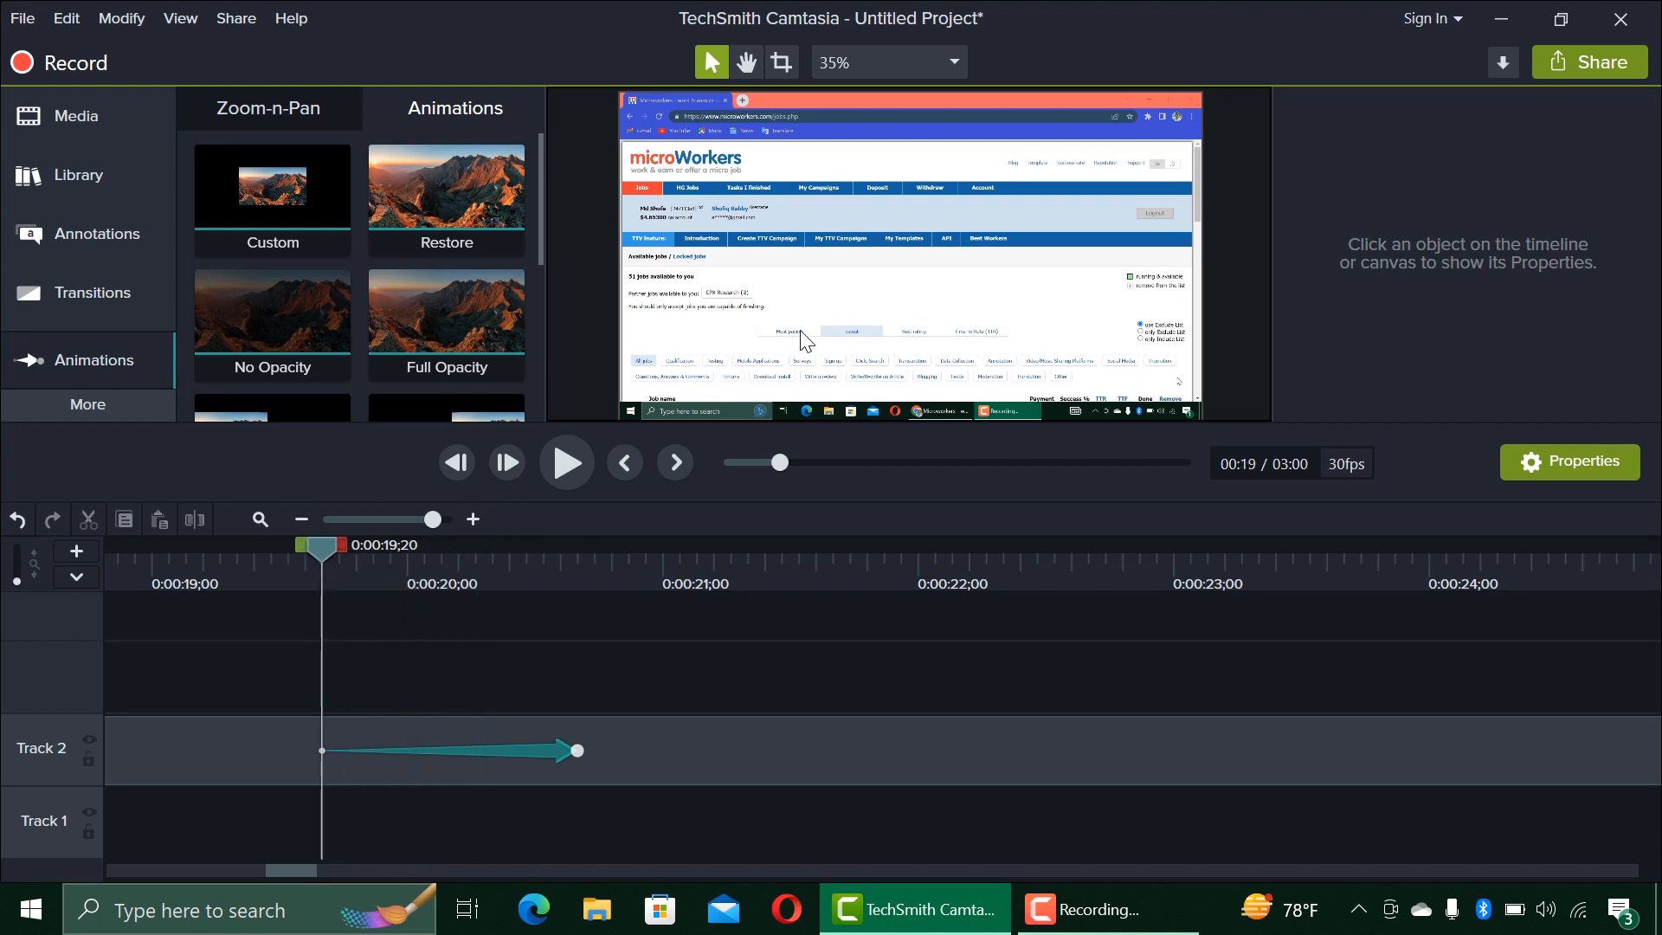
drag(800, 330, 188, 330)
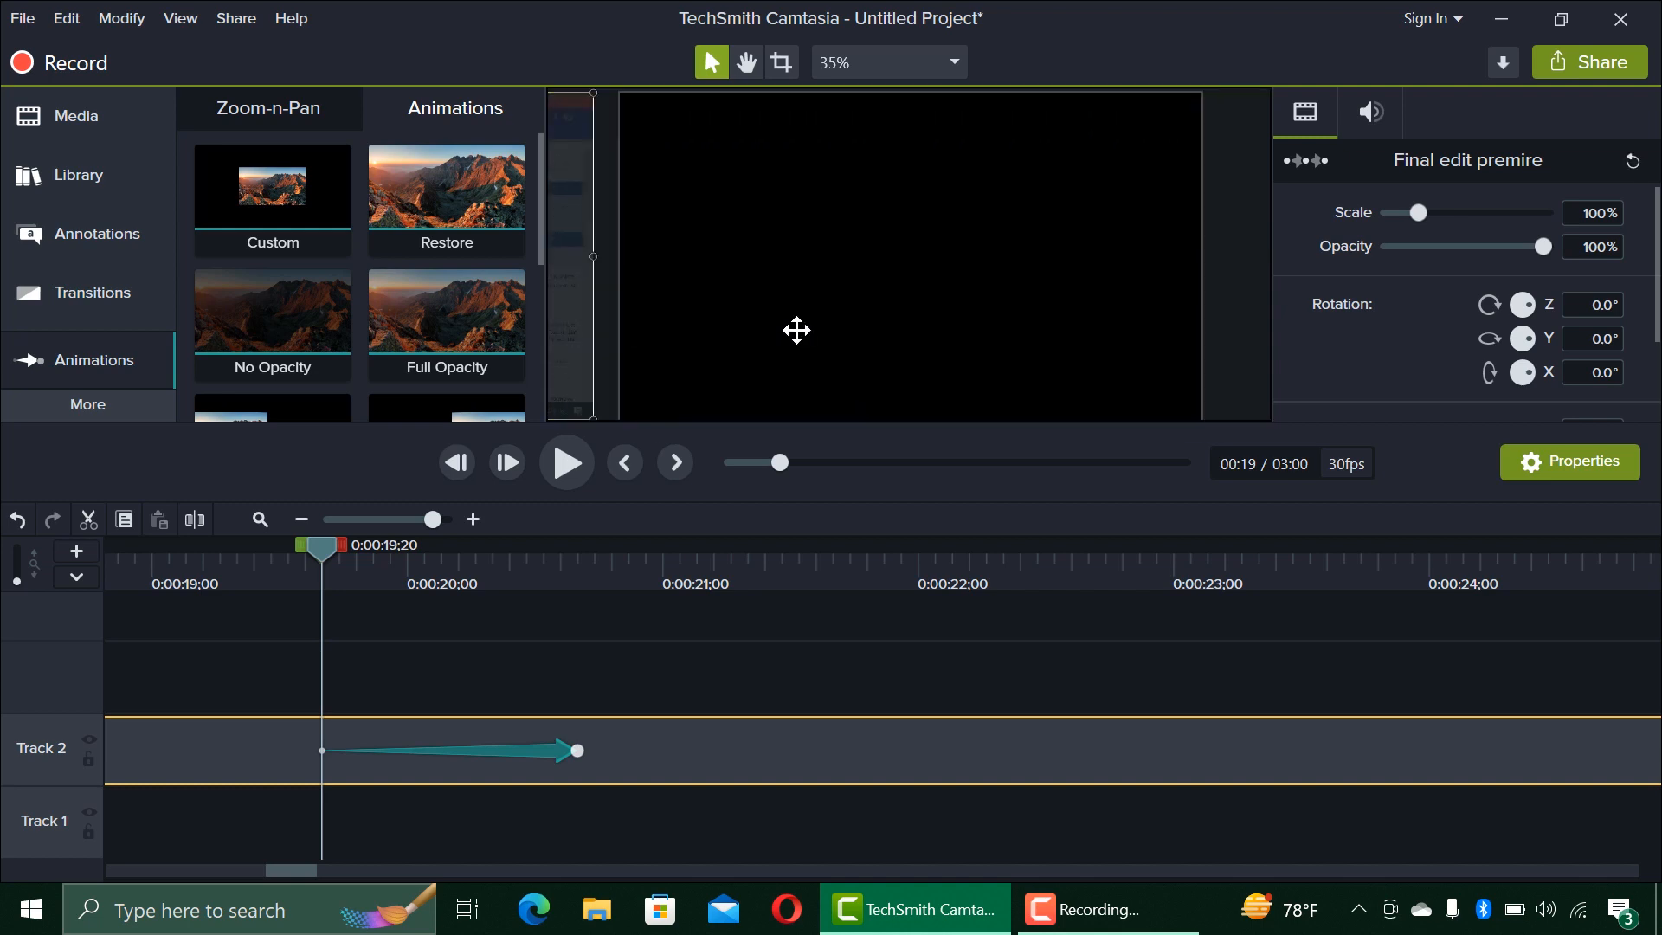
Play back the Custom animation from just before its start to check the clip's slide-in
drag(319, 558, 278, 558)
click(585, 473)
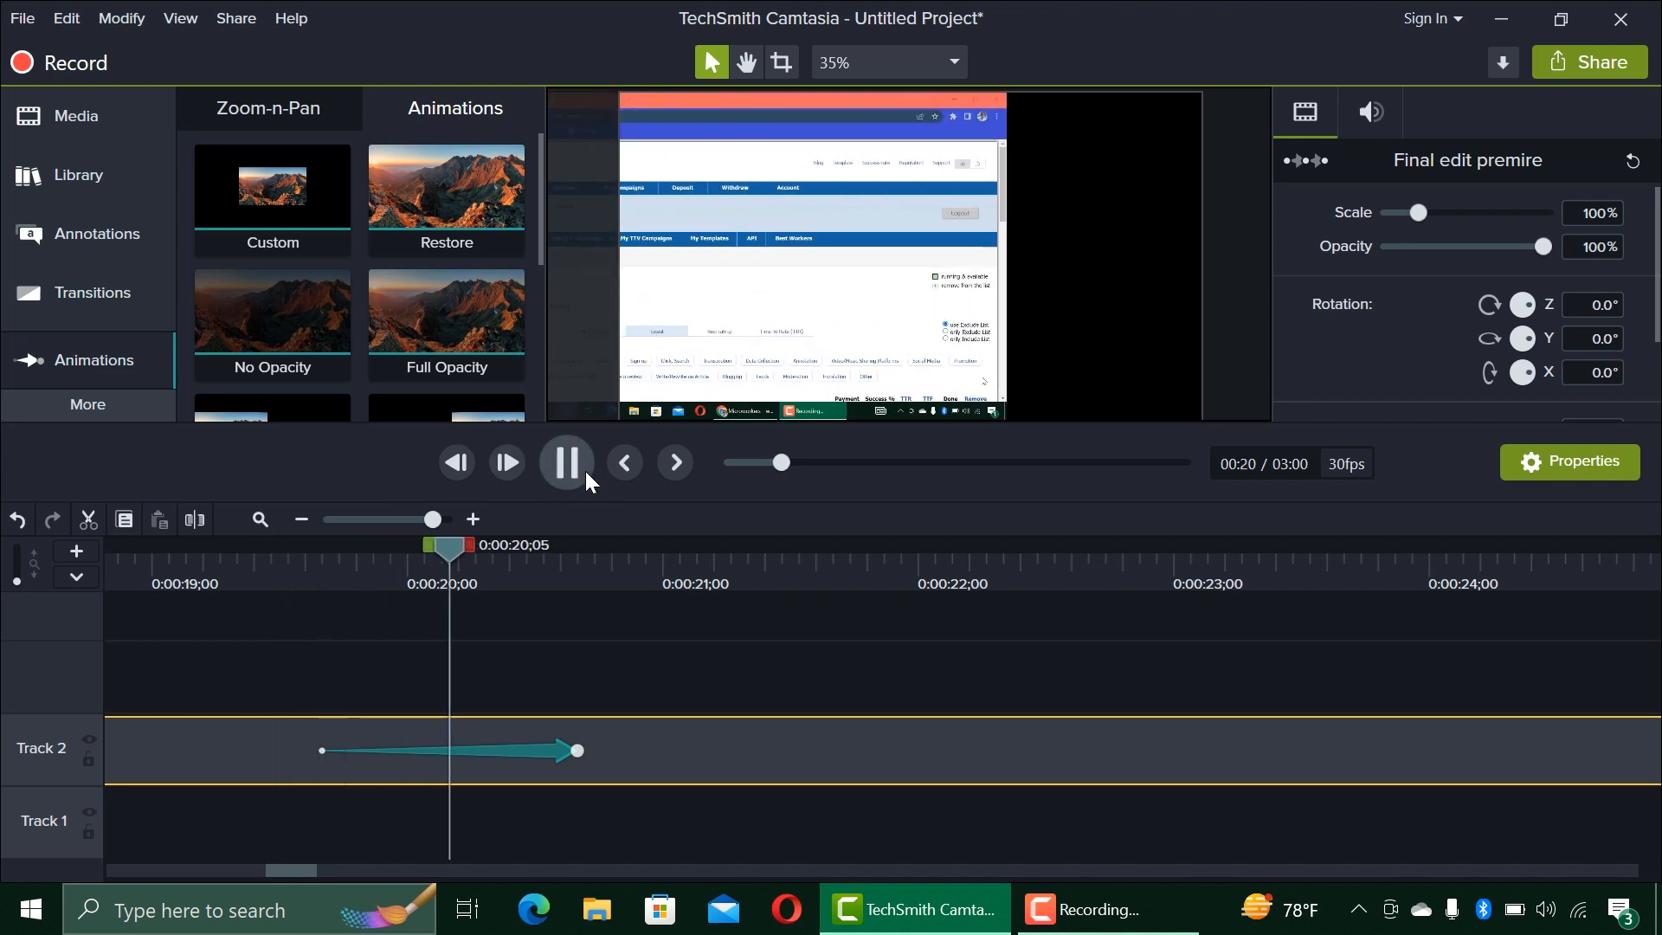
click(589, 469)
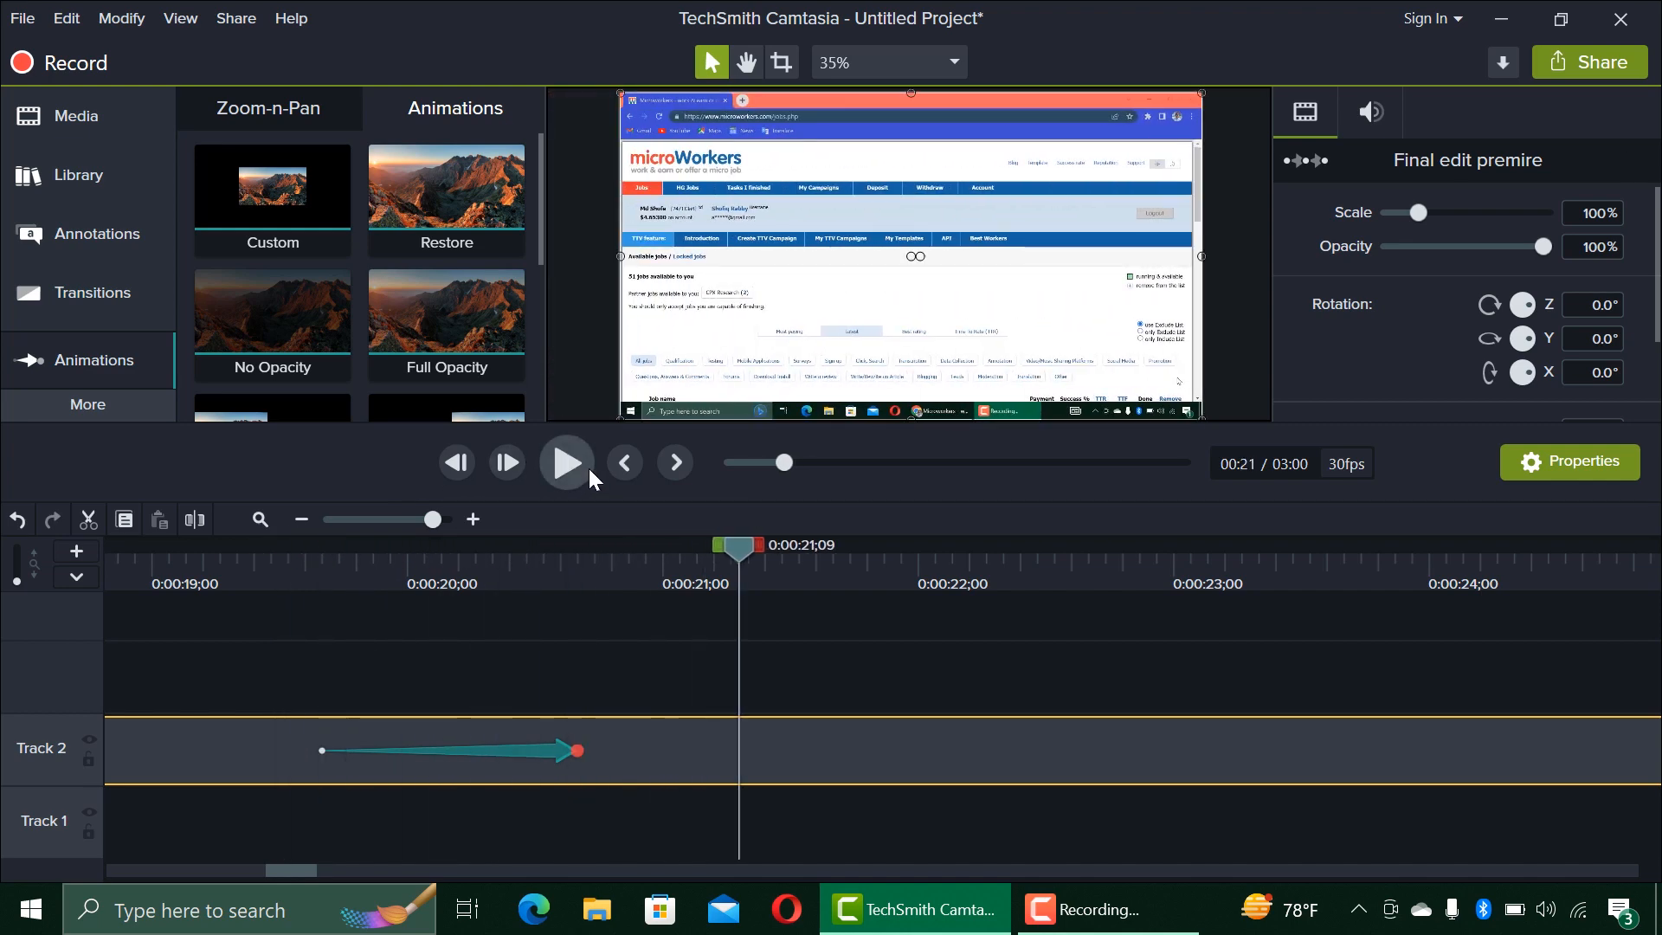